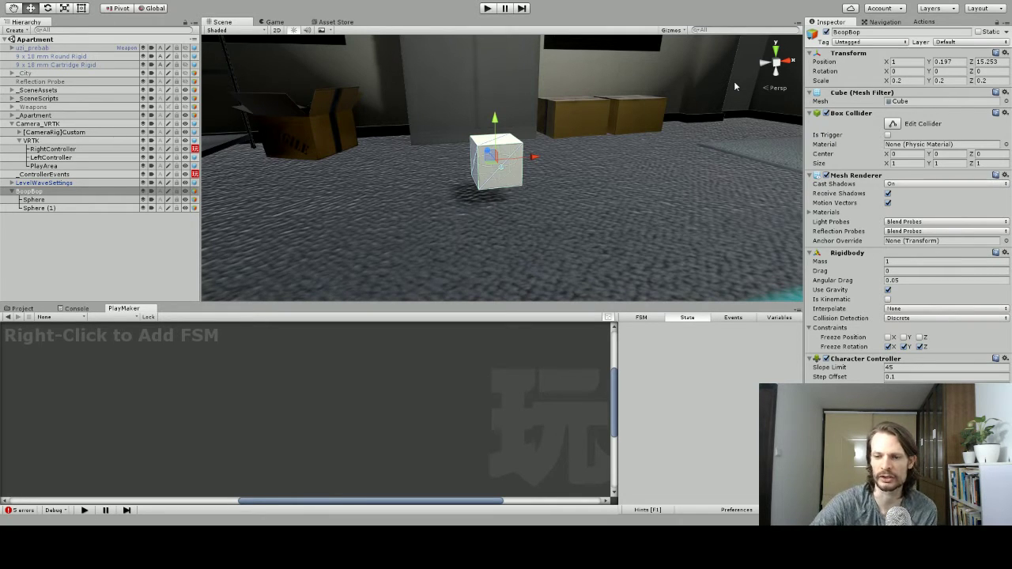
- Delete BoopBop's Rigidbody component, keeping its Box Collider, Mesh Renderer and Character Controller
left_click(1005, 252)
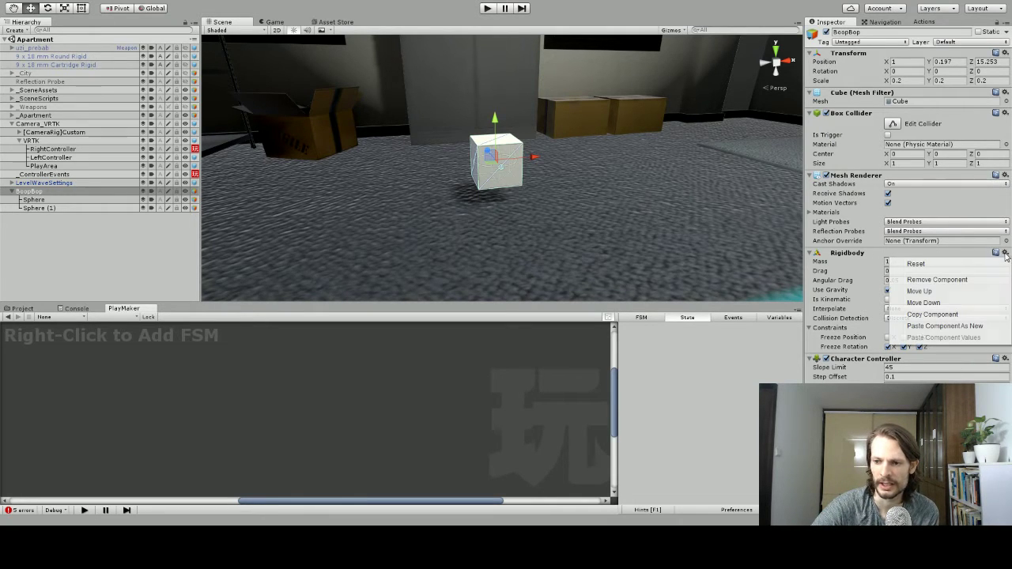
left_click(979, 281)
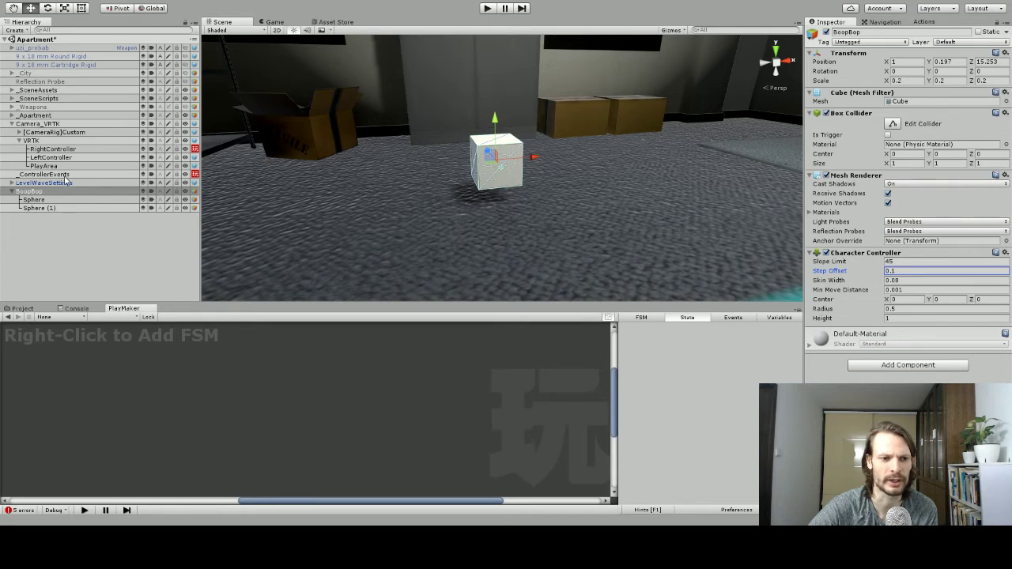
left_click(68, 151)
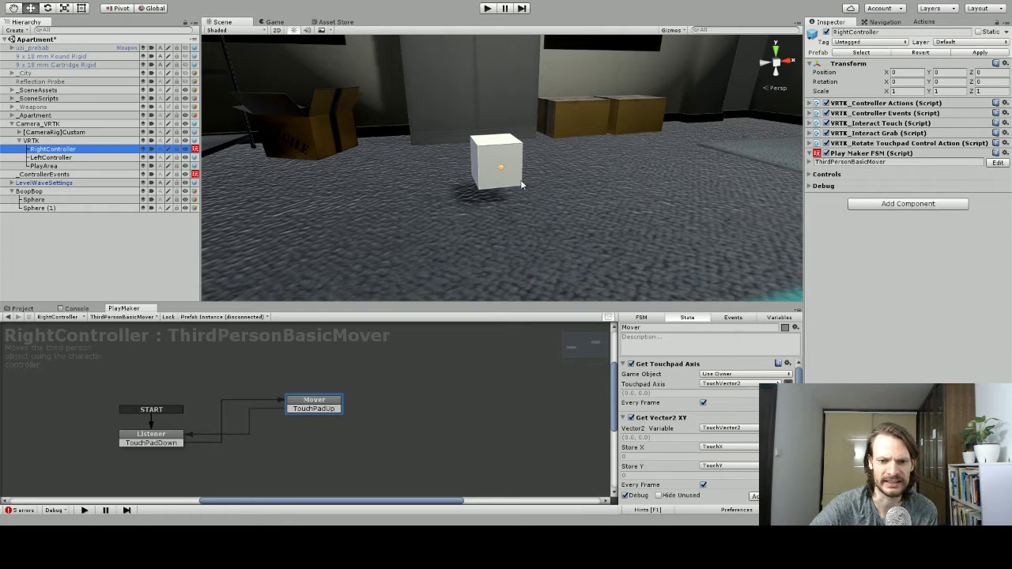
left_click(495, 156)
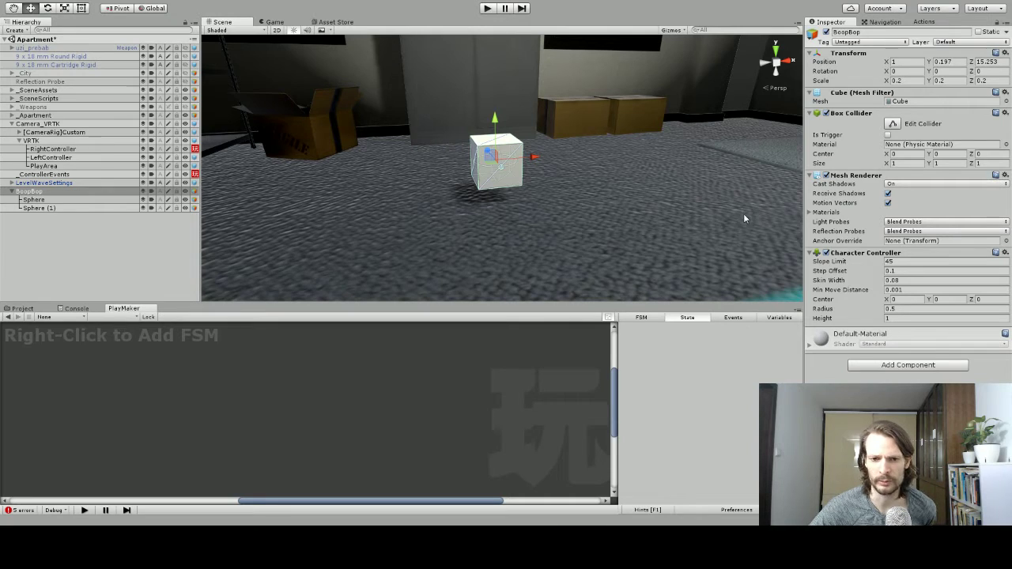
- Swap BoopBop's Character Controller for a Rigidbody component
left_click(1005, 253)
left_click(979, 280)
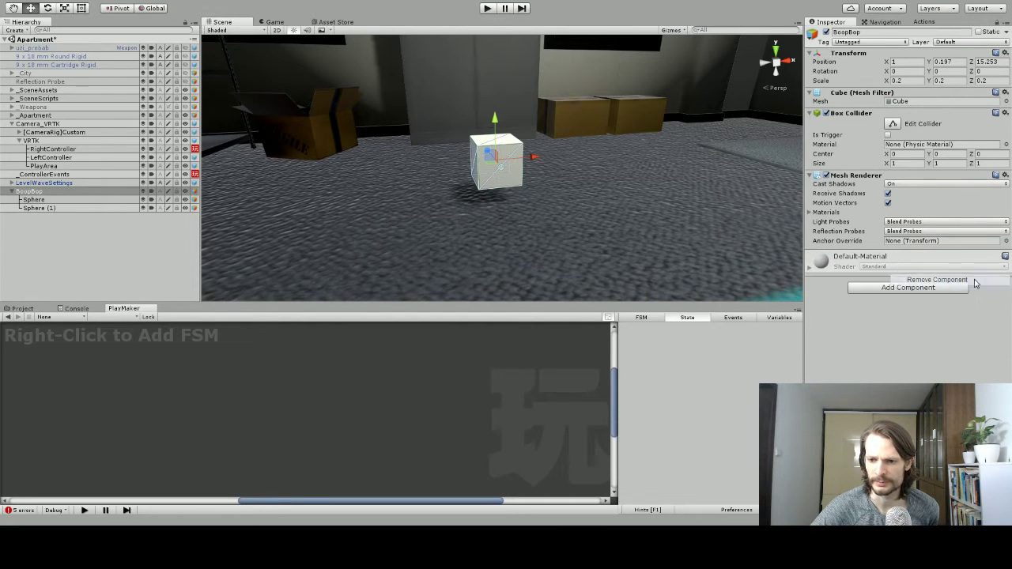
left_click(926, 289)
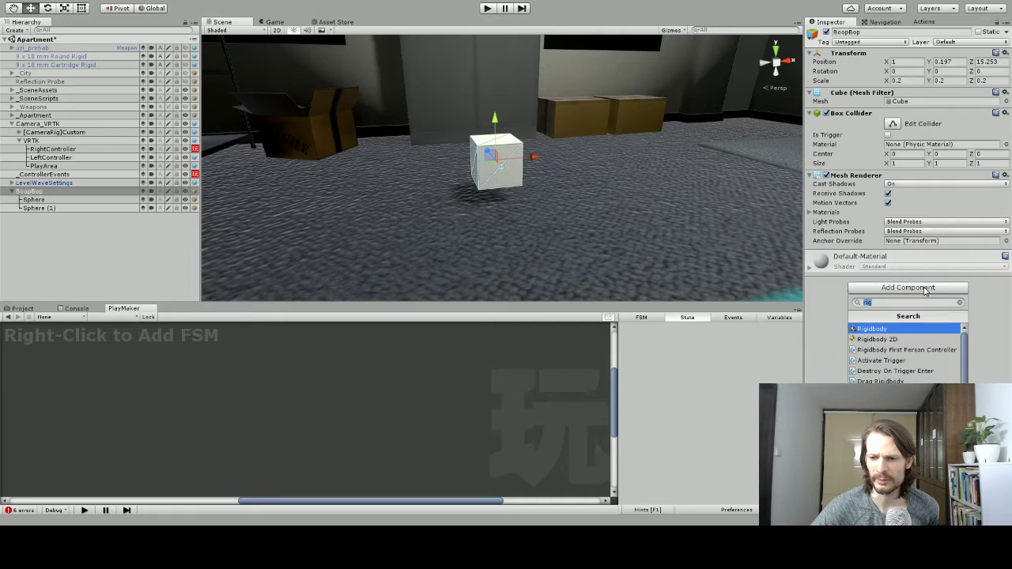
left_click(892, 330)
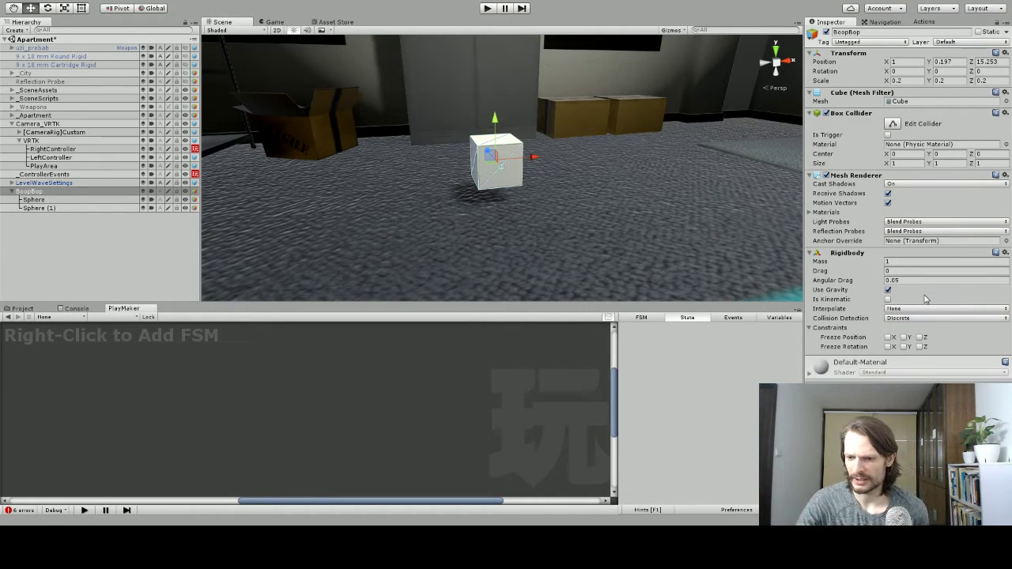
- Freeze the Rigidbody's rotation on X, Y and Z
left_click(889, 348)
left_click(903, 347)
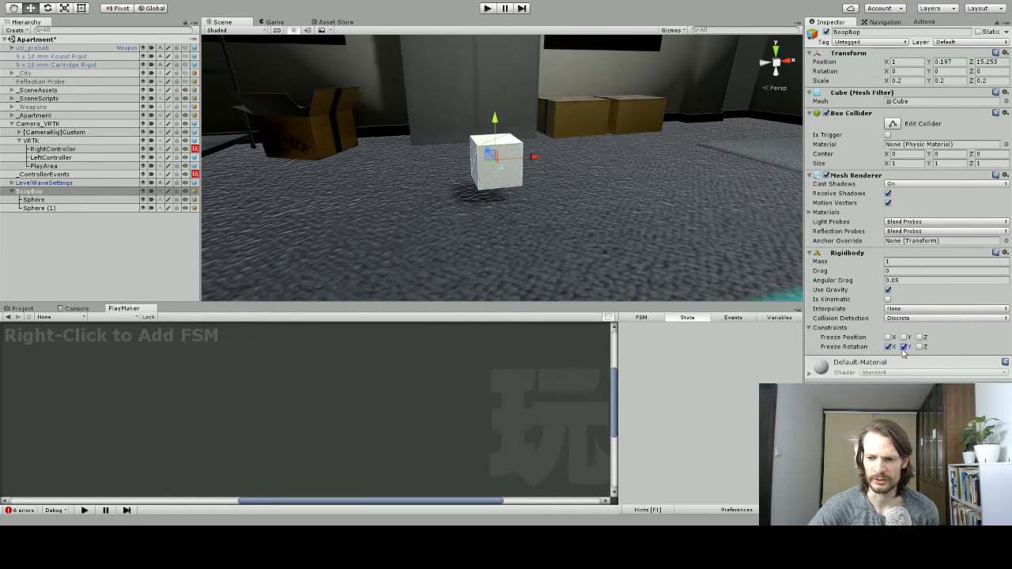
left_click(921, 348)
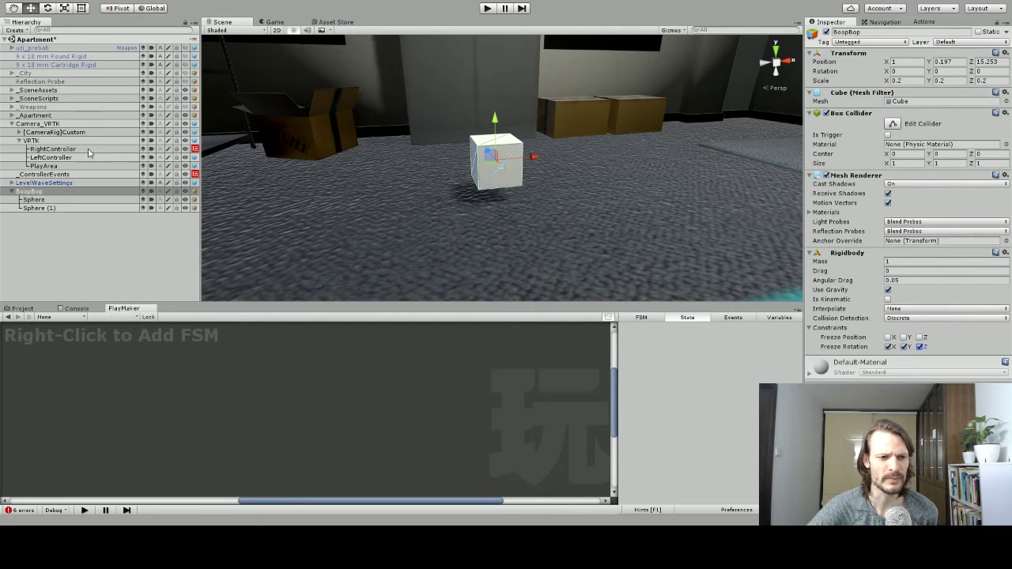
- Open RightController's ThirdPersonBasicMover graph and inspect the Listener and Mover states
left_click(53, 149)
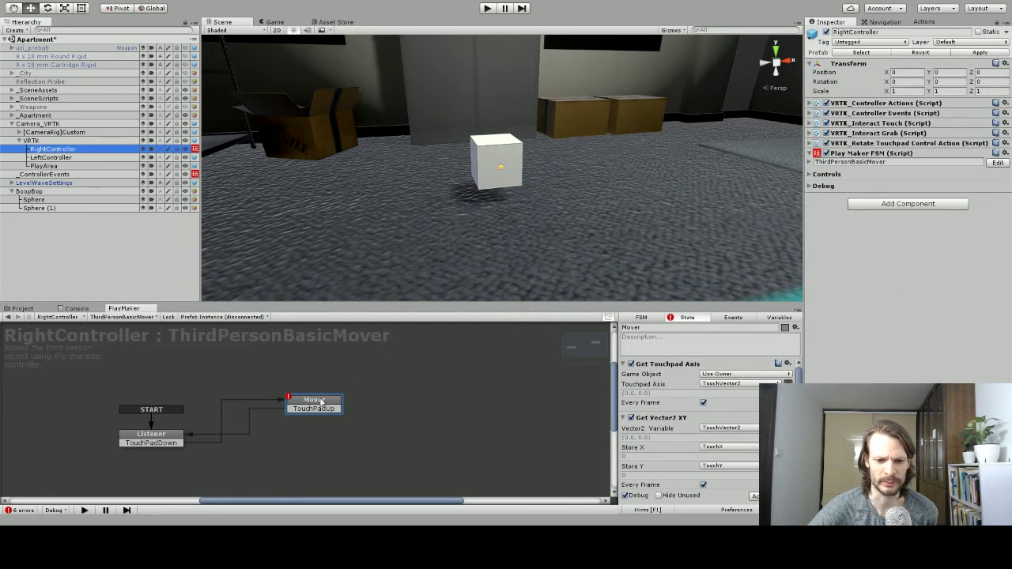
left_click_drag(317, 400, 333, 393)
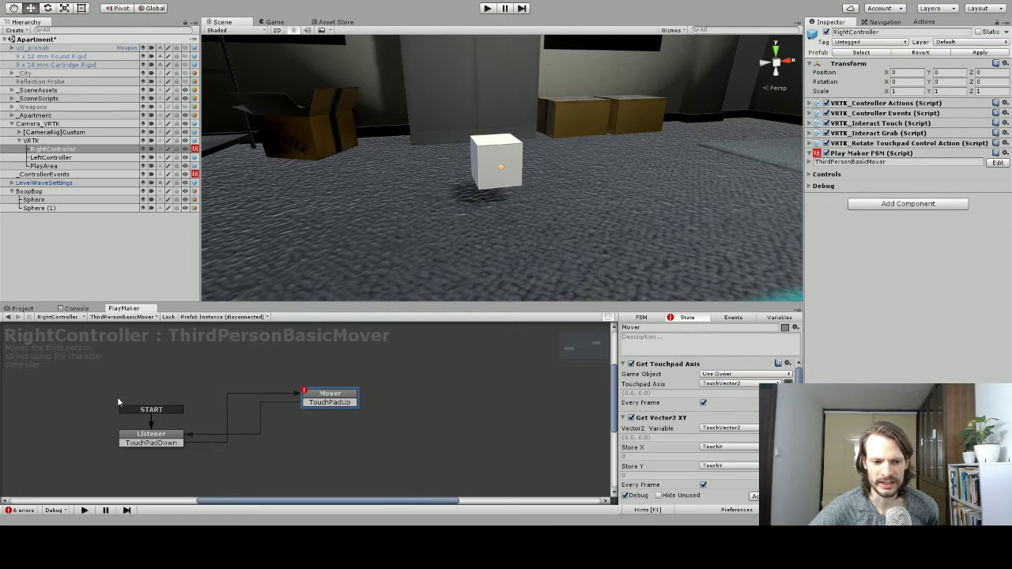
left_click(150, 437)
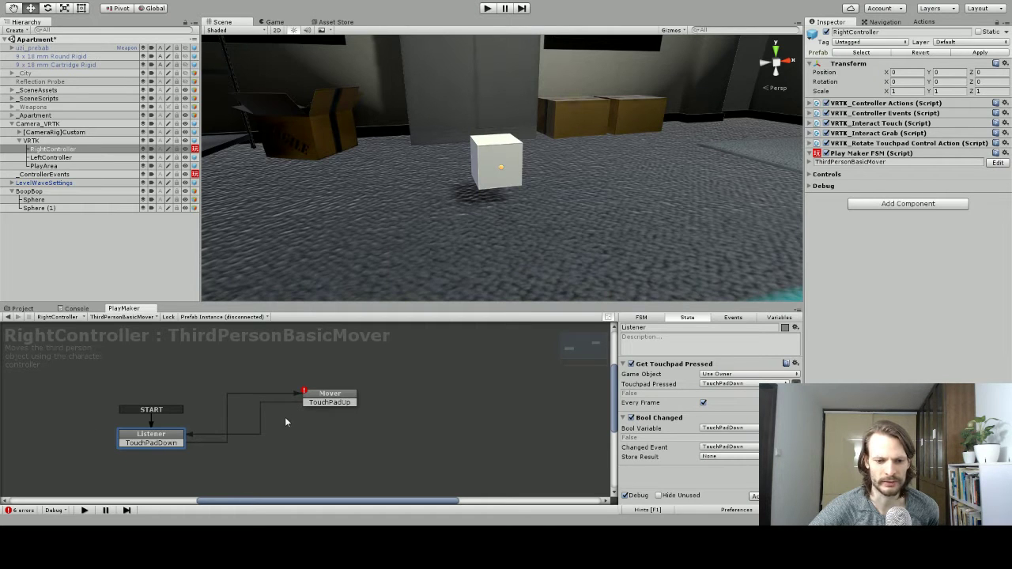
left_click_drag(330, 396, 338, 394)
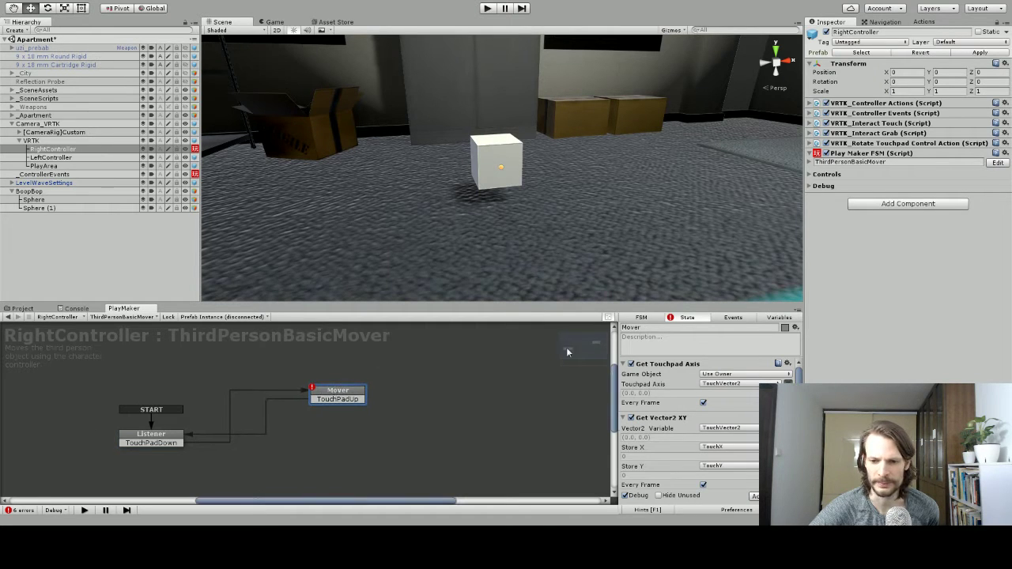
- Enter 'Moved by force' as the Mover state's description and review its actions
left_click(691, 345)
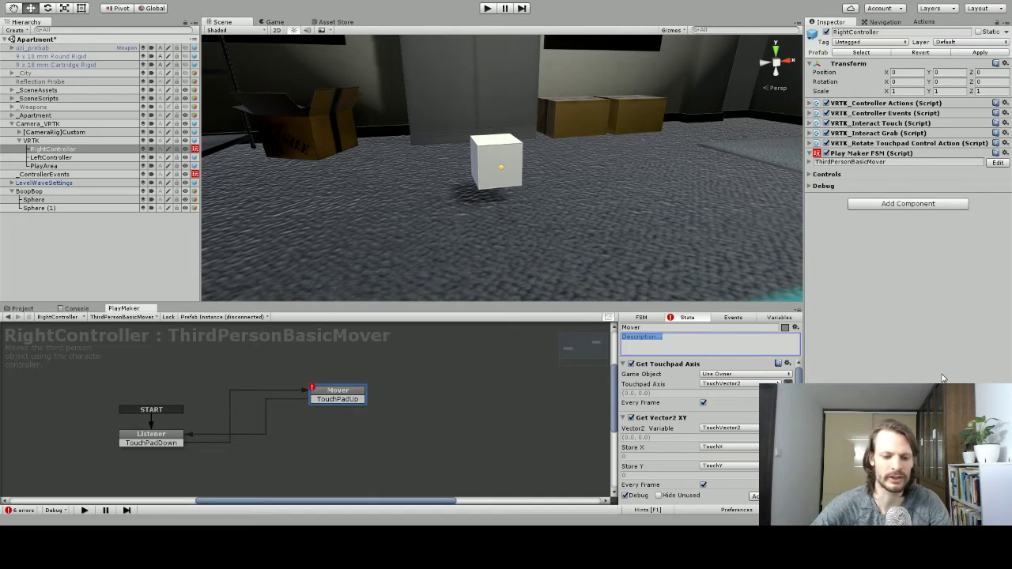
type("Moved by")
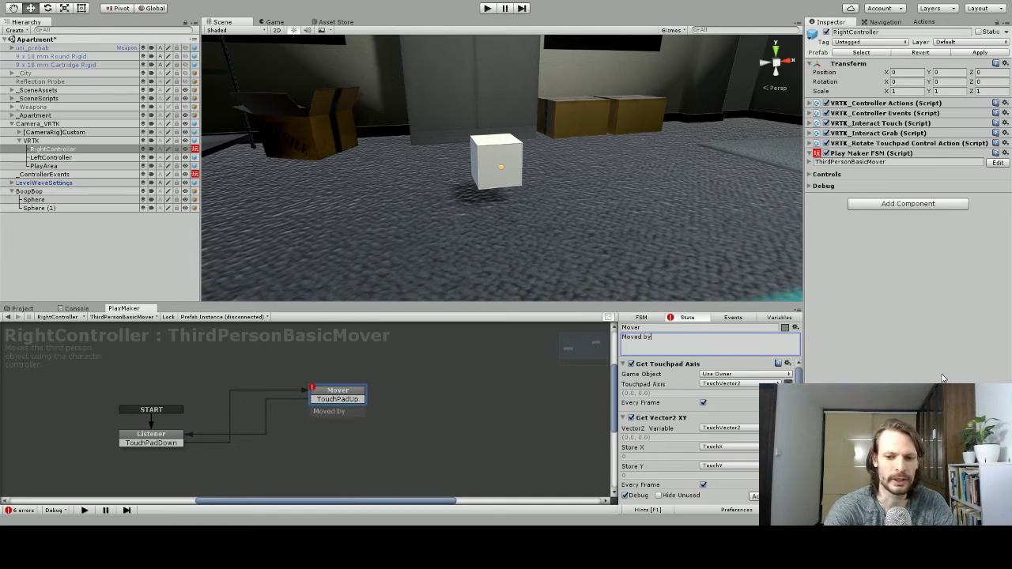
type(" force")
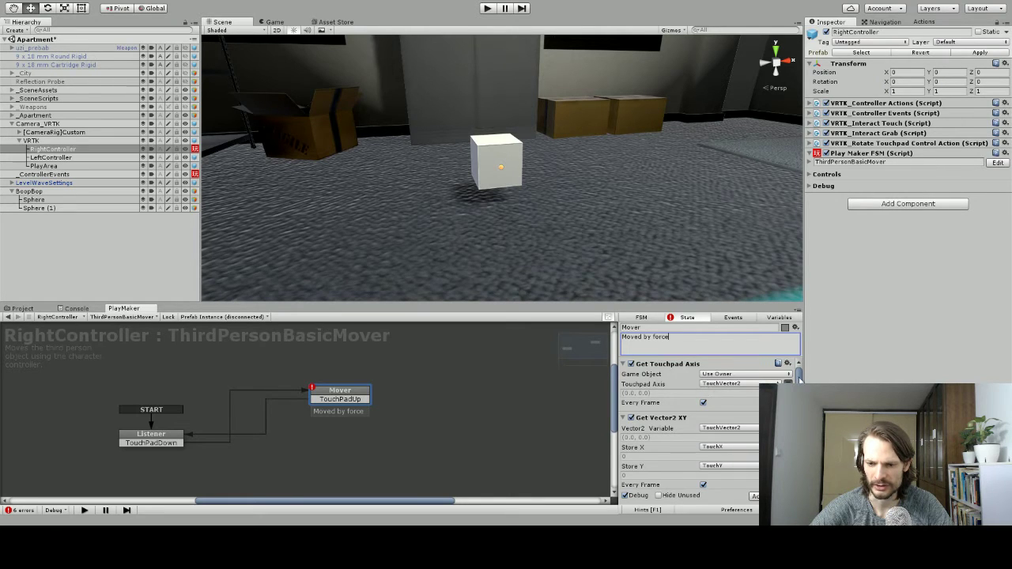
scroll(799, 381, "down", 2)
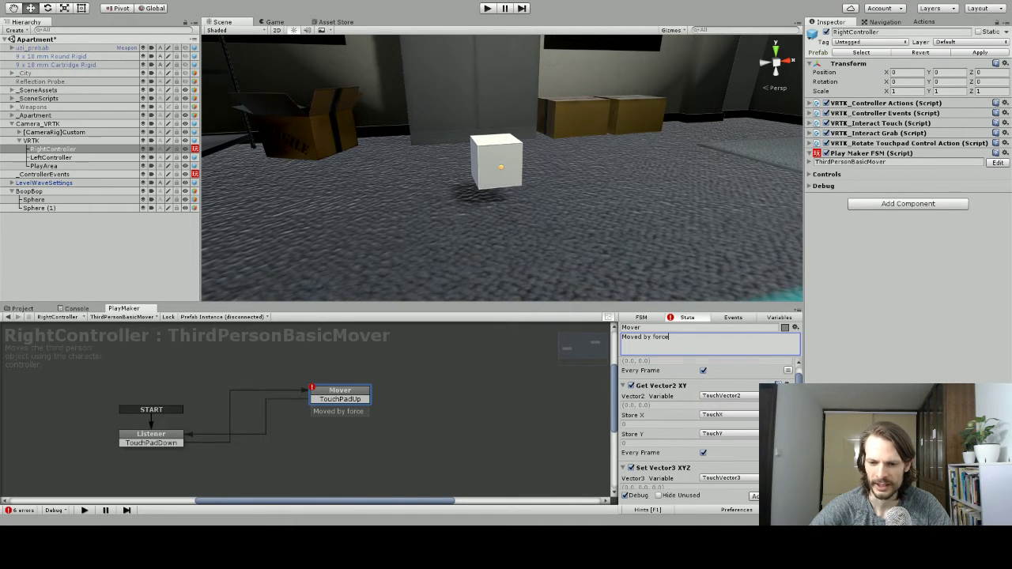
scroll(678, 401, "down", 4)
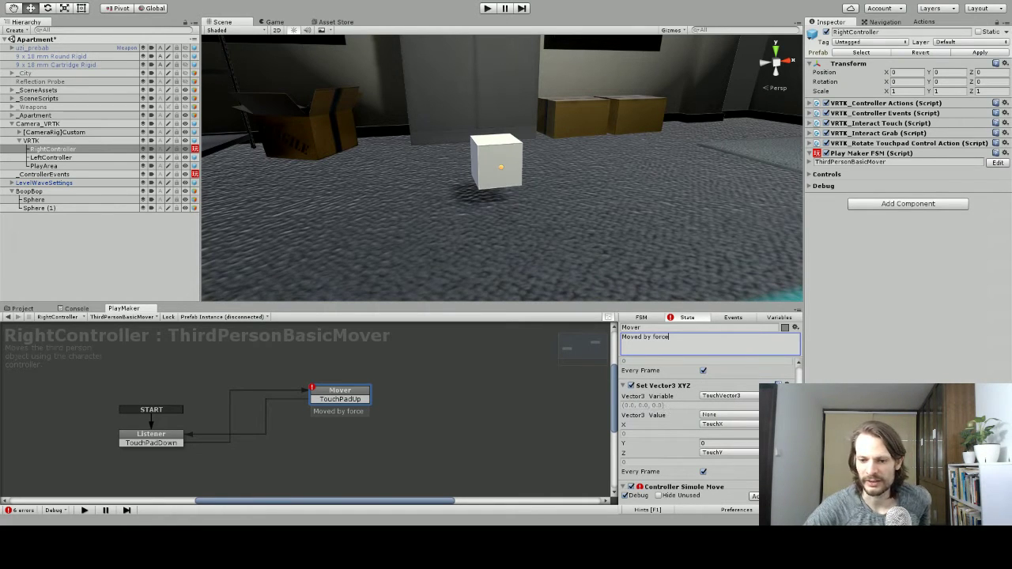
scroll(706, 424, "down", 1)
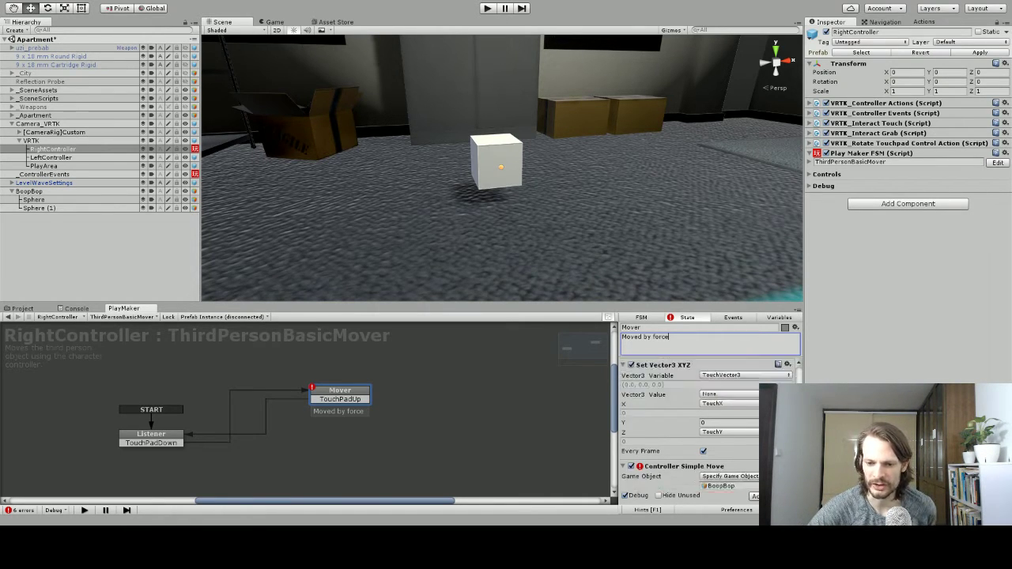
scroll(676, 402, "down", 4)
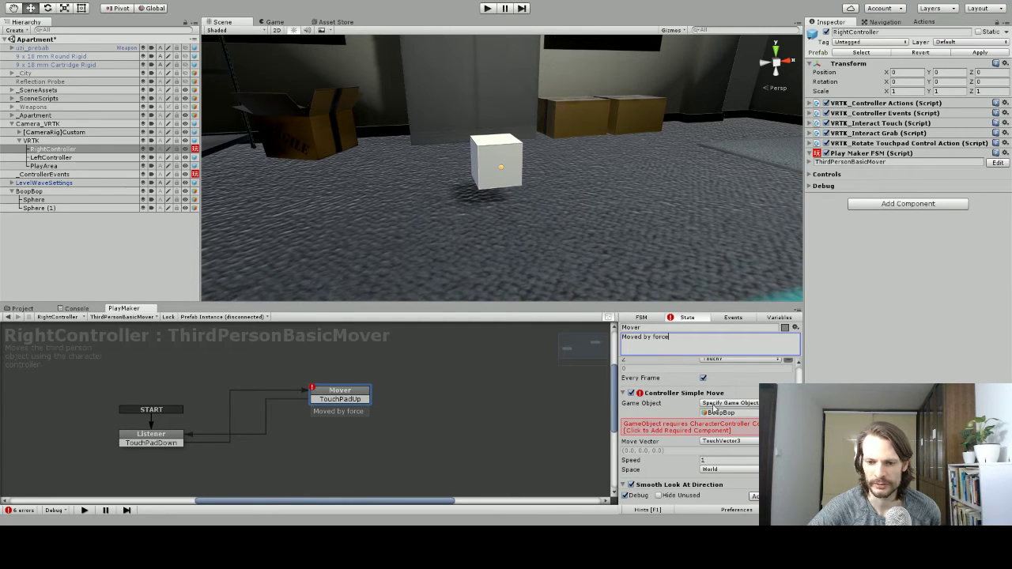
- Remove the Controller Simple Move and Smooth Look At Direction actions from the Mover state
left_click(791, 389)
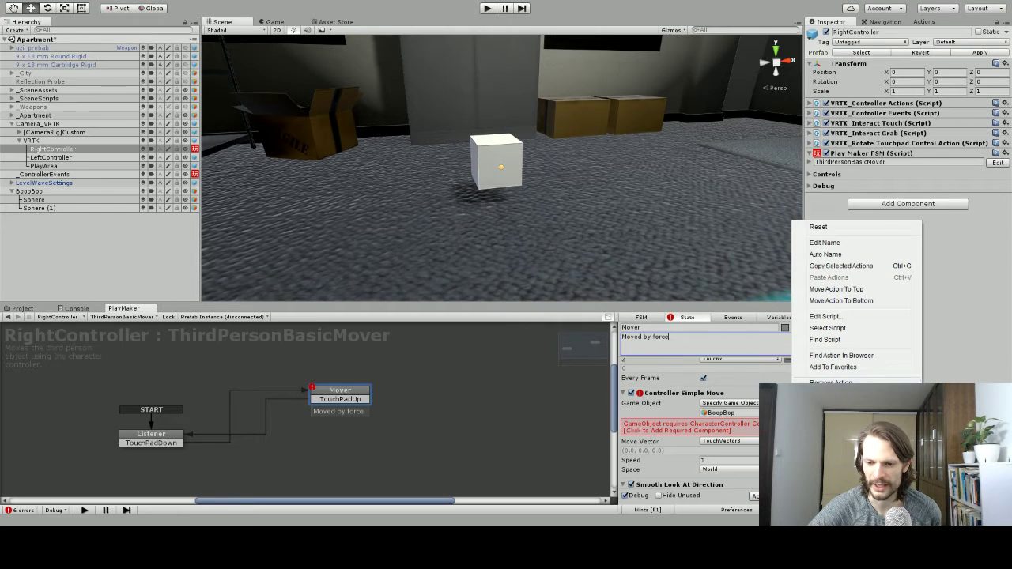
left_click(854, 381)
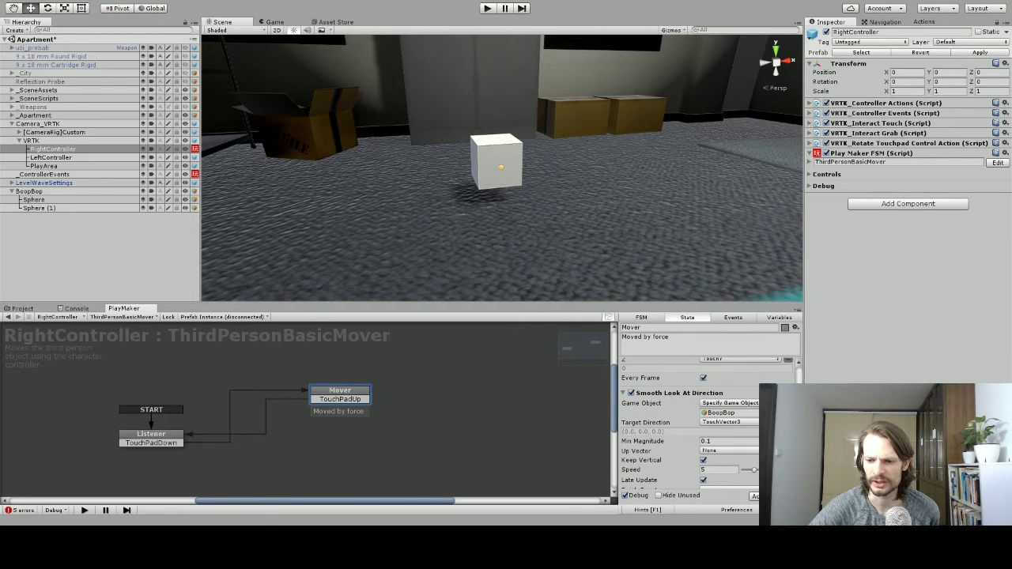
left_click(791, 393)
left_click(831, 385)
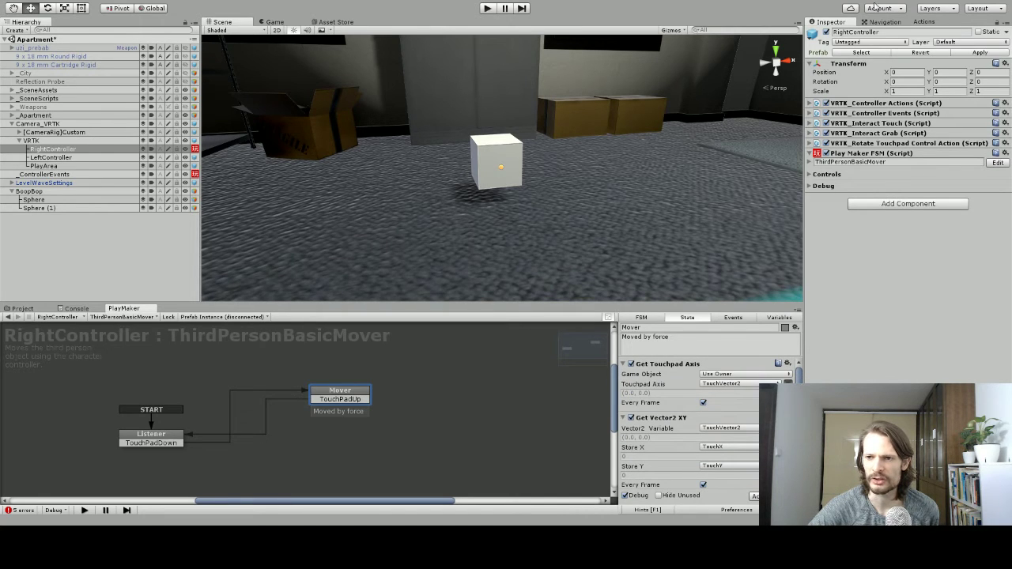
left_click(921, 22)
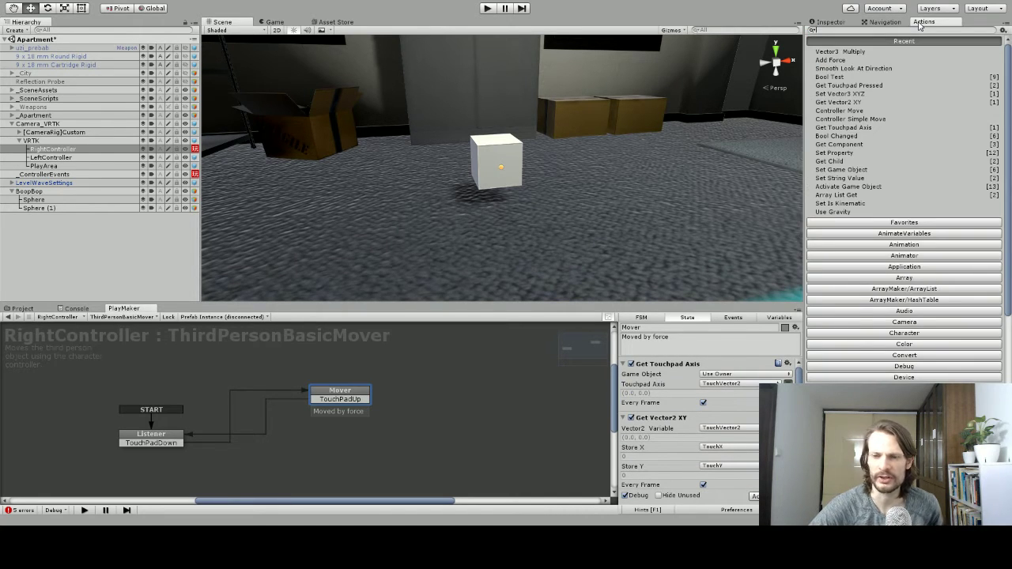
- Add an Add Force action to Mover and move it to the bottom of the action list
type("add fo")
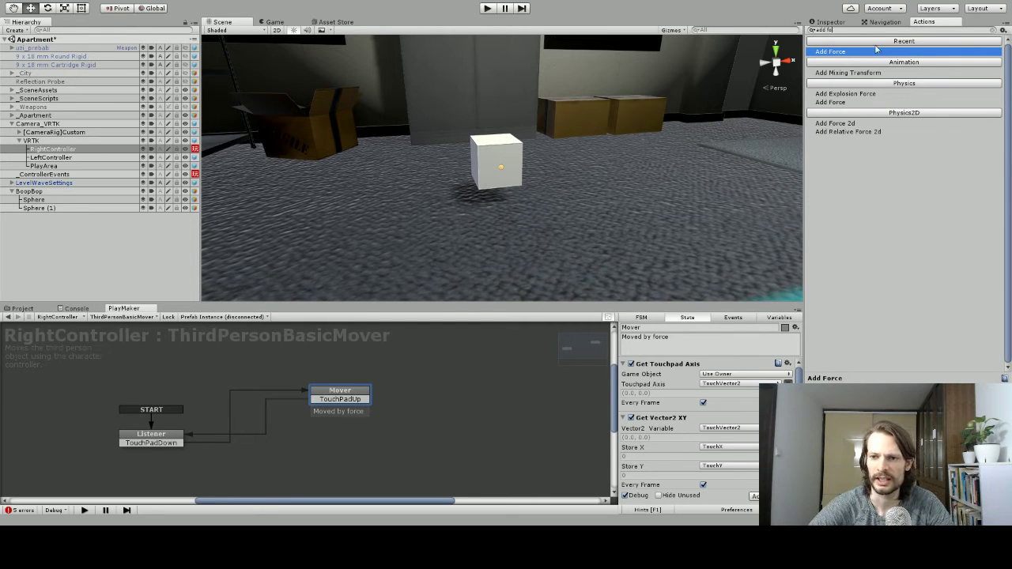
left_click_drag(853, 51, 781, 337)
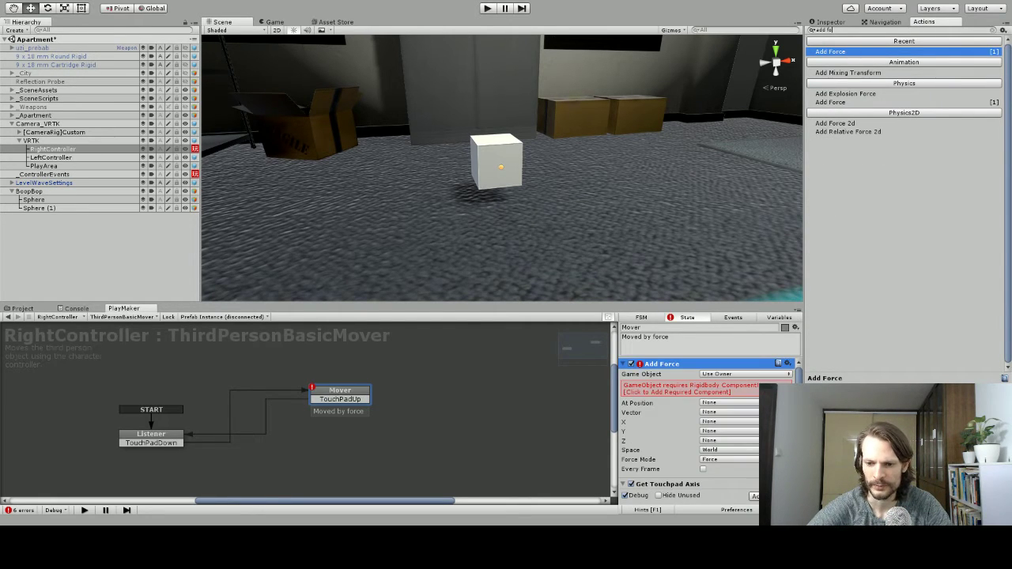
scroll(800, 380, "down", 3)
scroll(800, 380, "up", 3)
left_click_drag(653, 365, 671, 412)
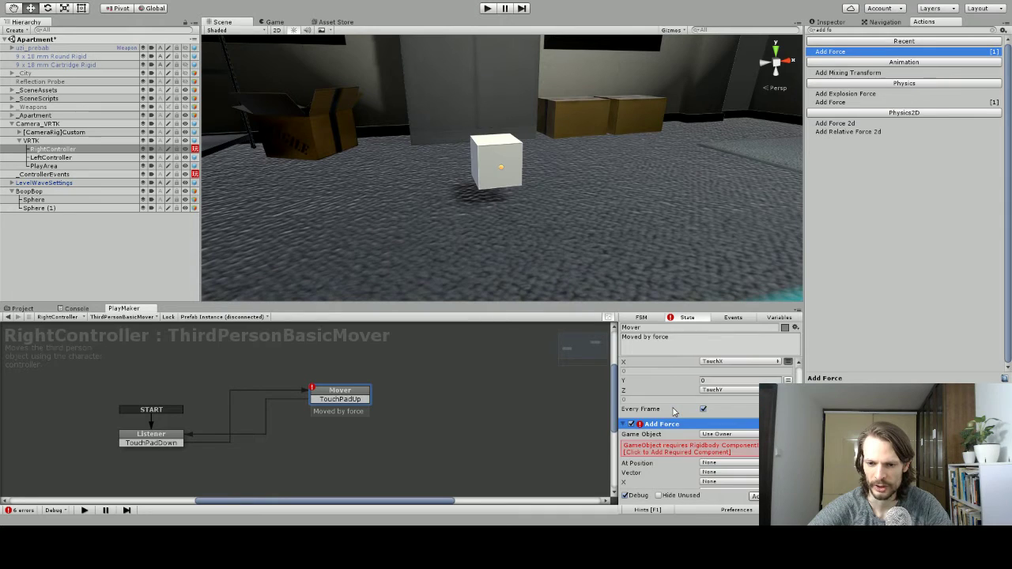
scroll(682, 389, "down", 3)
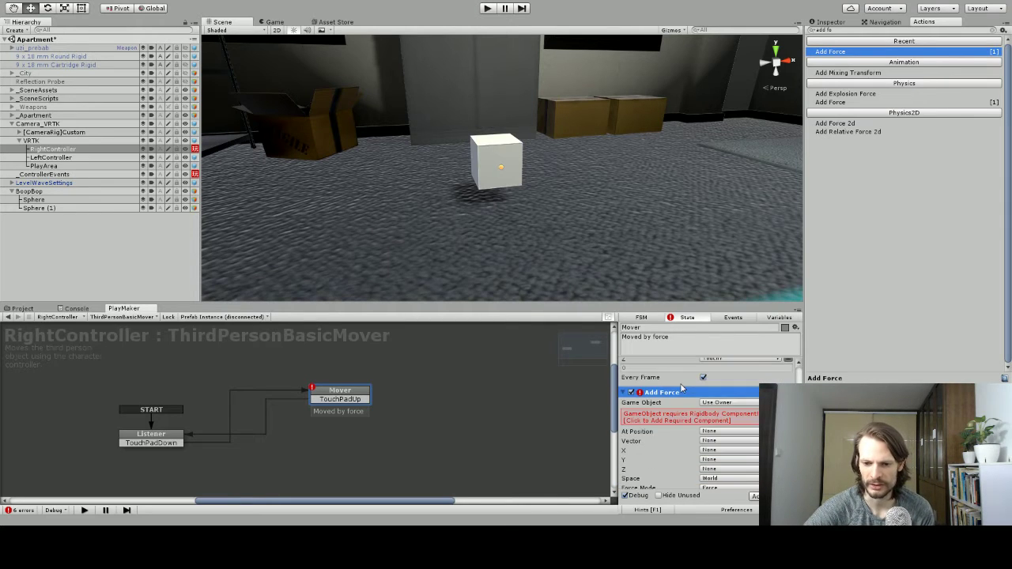
scroll(682, 389, "down", 1)
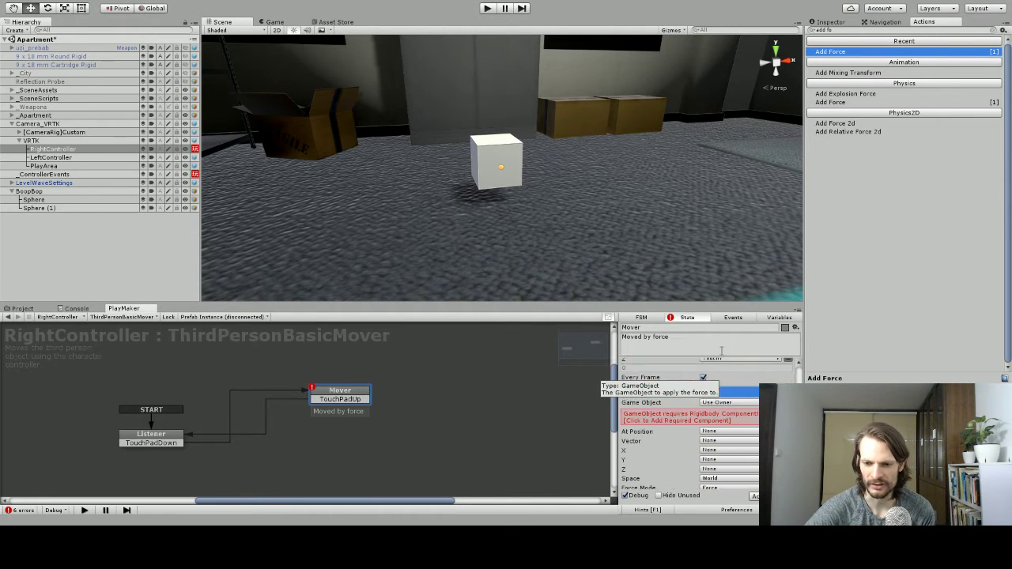
scroll(681, 389, "up", 1)
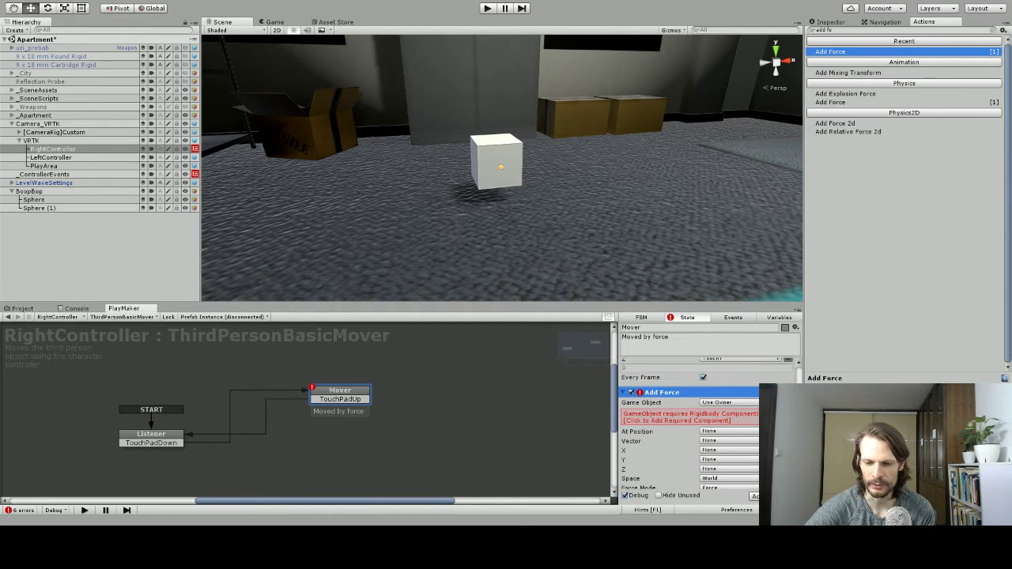
left_click(727, 404)
- Set Add Force's Game Object to a specified object, the BoopBop cube
left_click(729, 427)
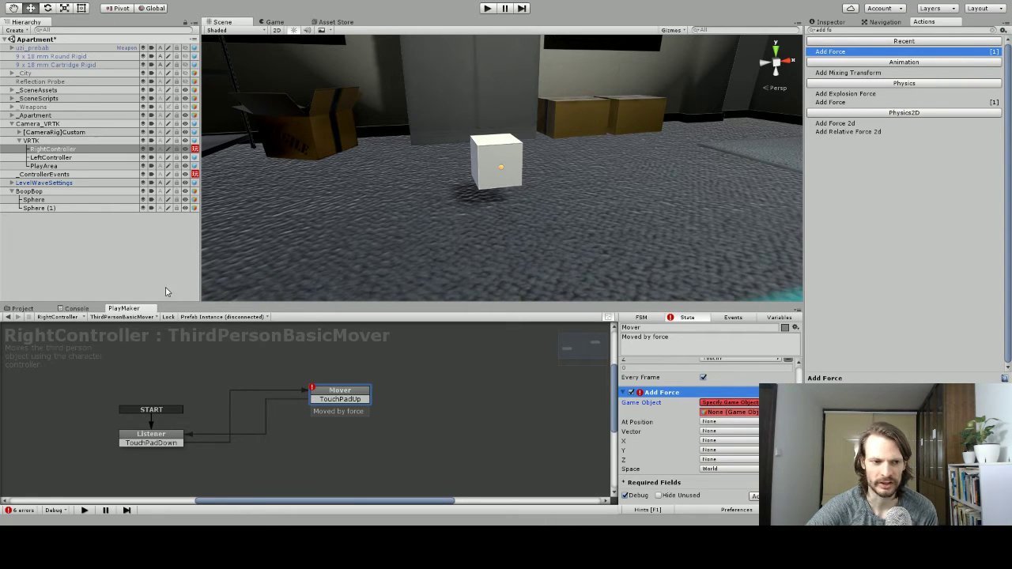
left_click(46, 194)
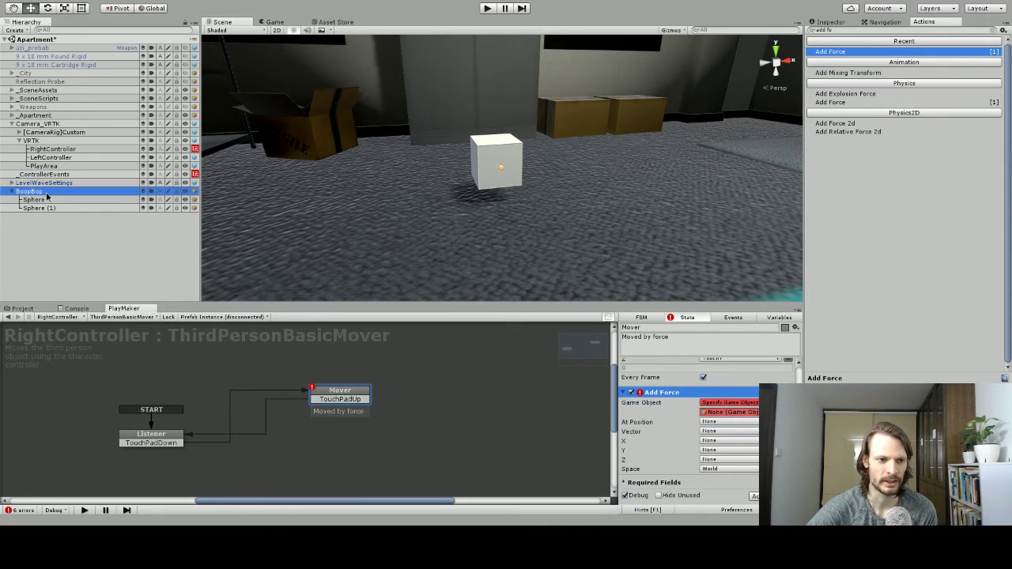
left_click_drag(46, 196, 727, 411)
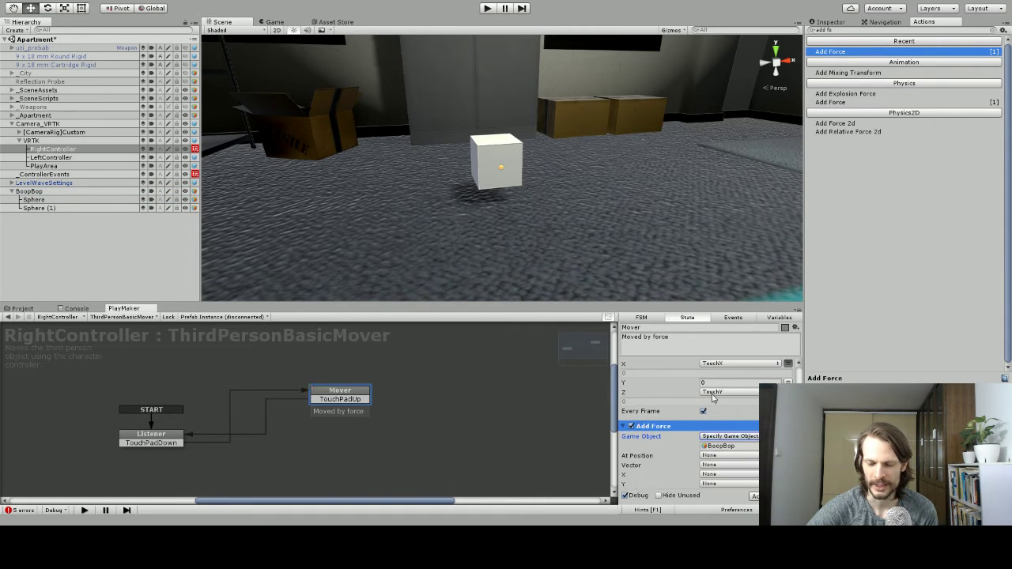
scroll(712, 398, "down", 2)
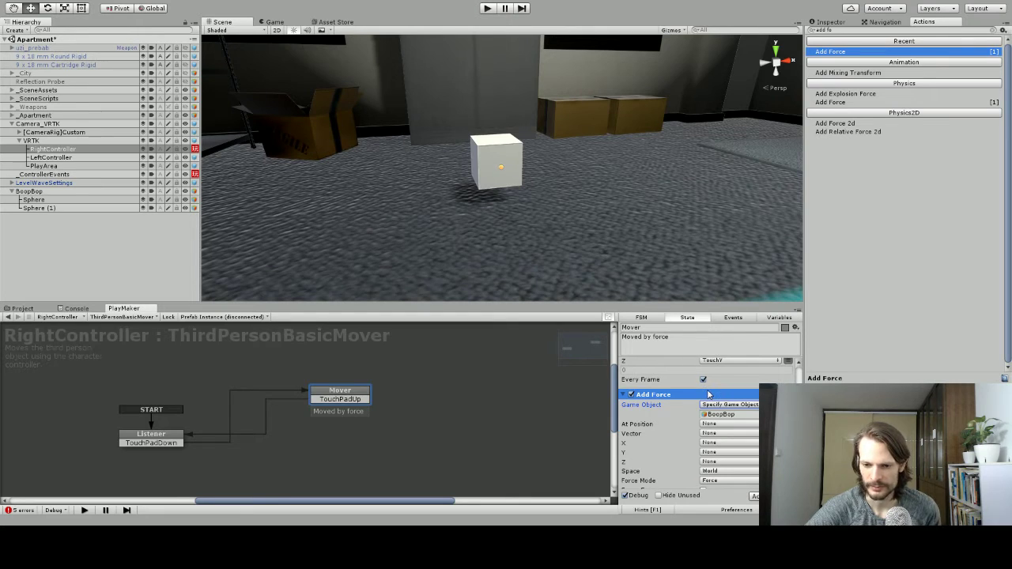
scroll(710, 394, "down", 2)
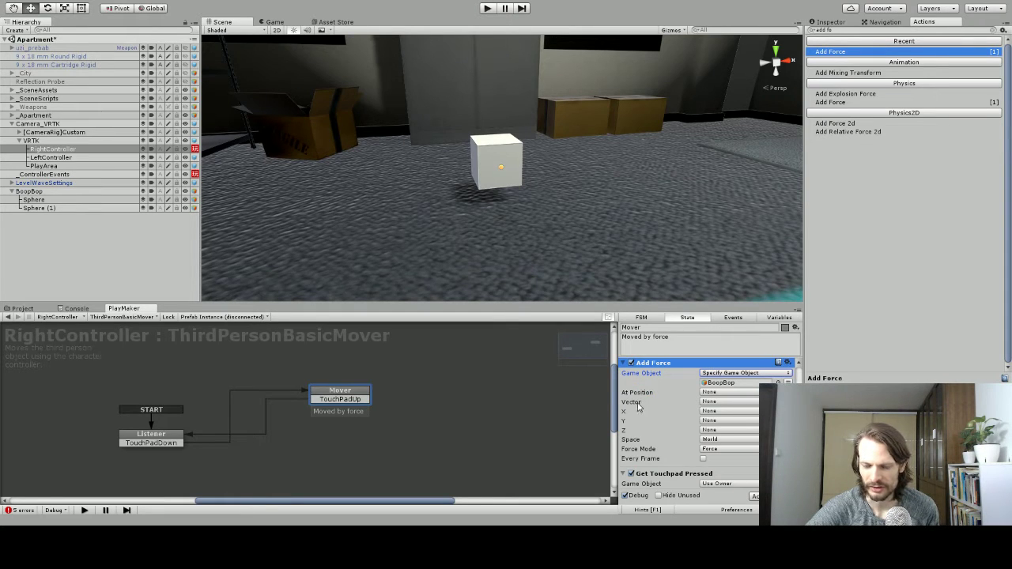
- Use TouchVector3 as the force vector, in Self space, applied every frame
left_click(717, 402)
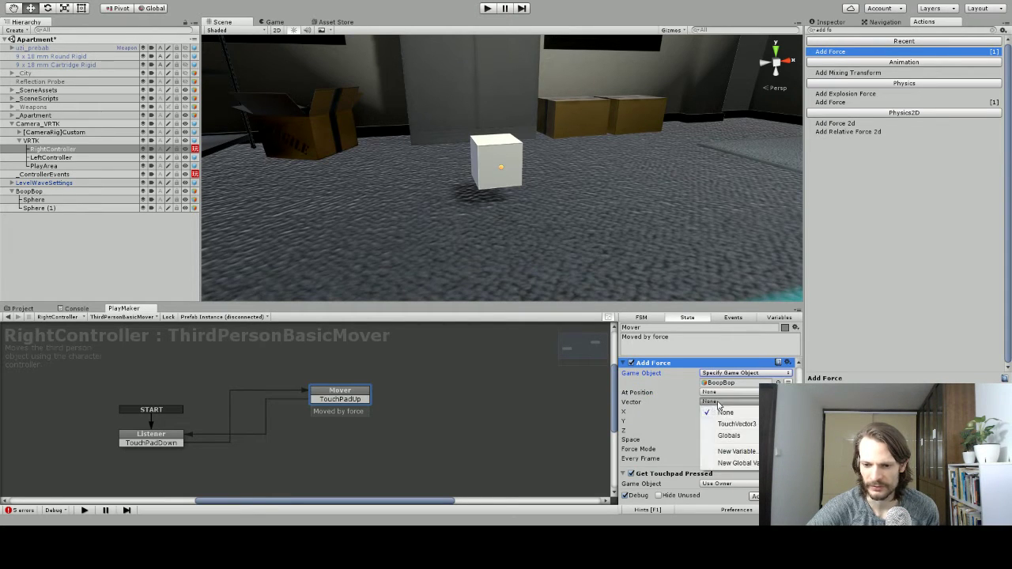
left_click(728, 424)
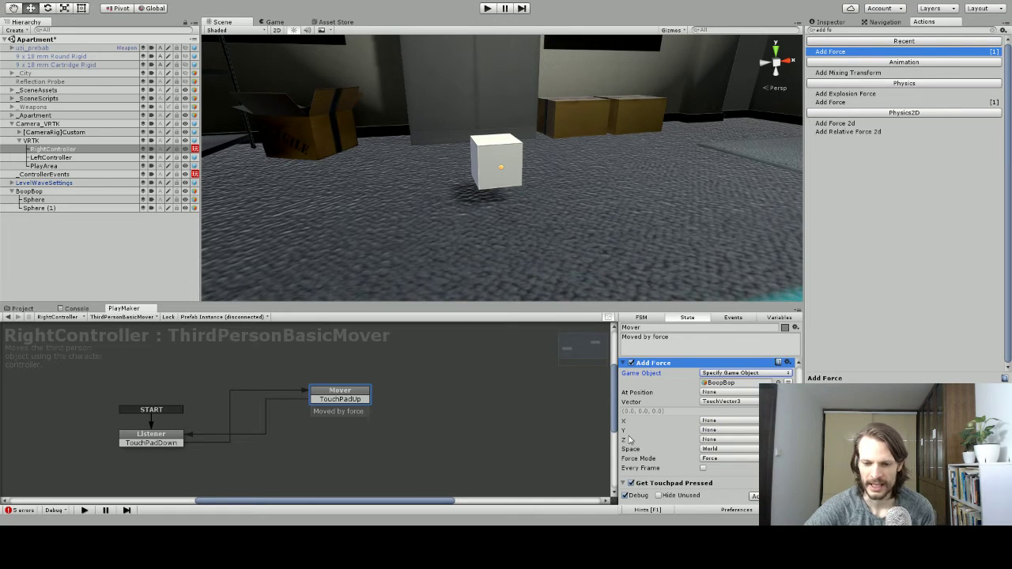
left_click(734, 450)
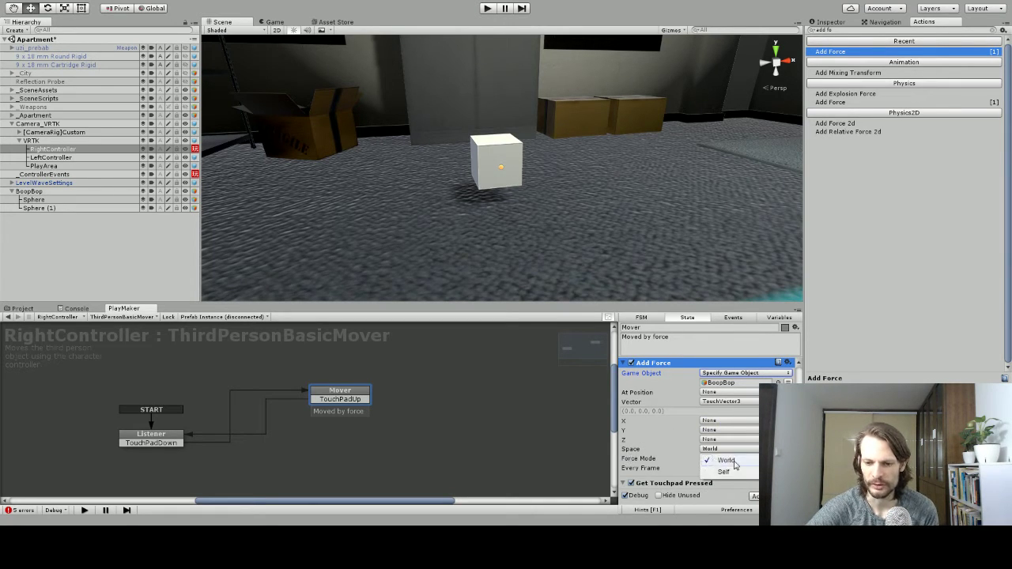
left_click(733, 473)
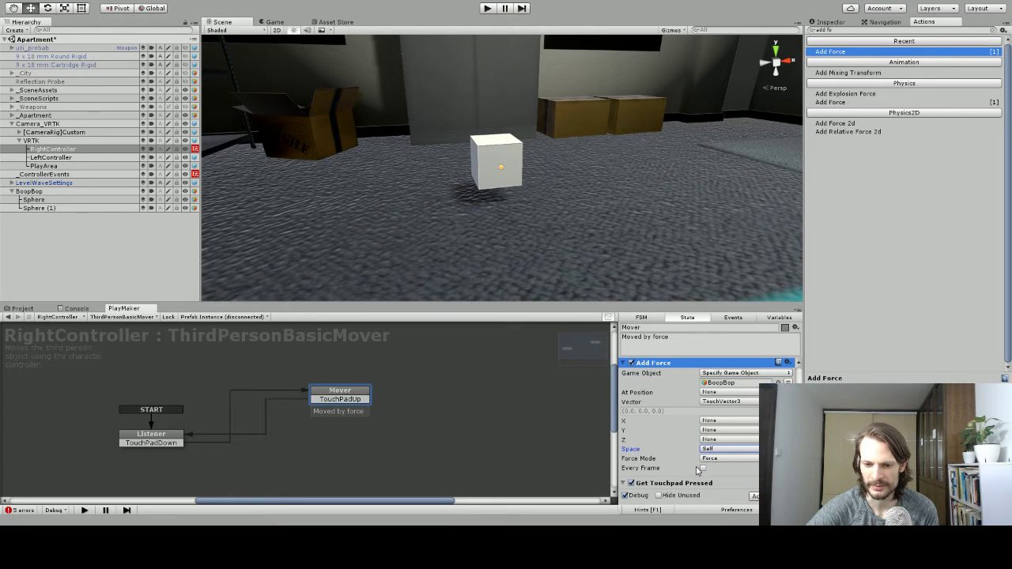
left_click(703, 468)
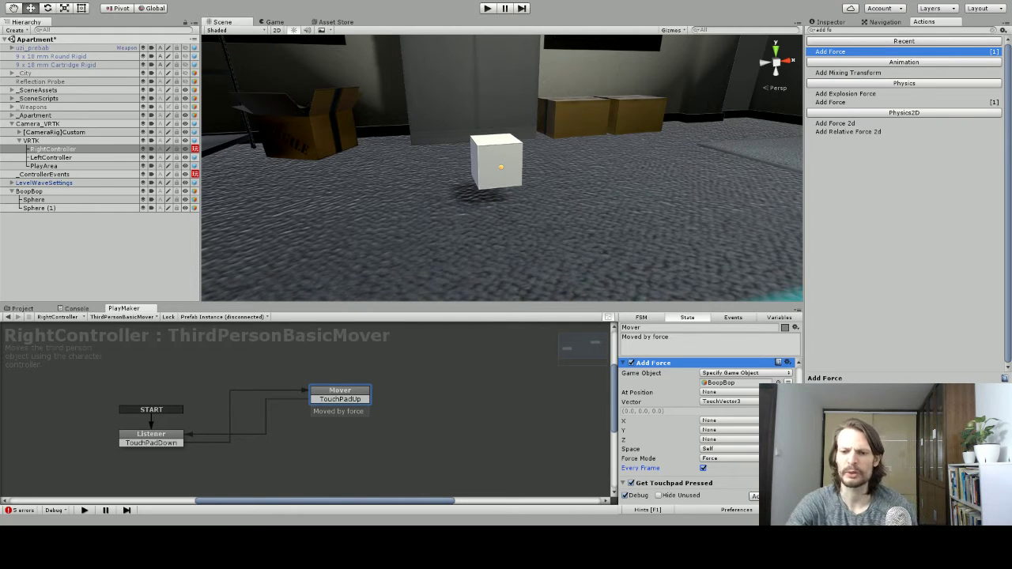
scroll(799, 379, "down", 5)
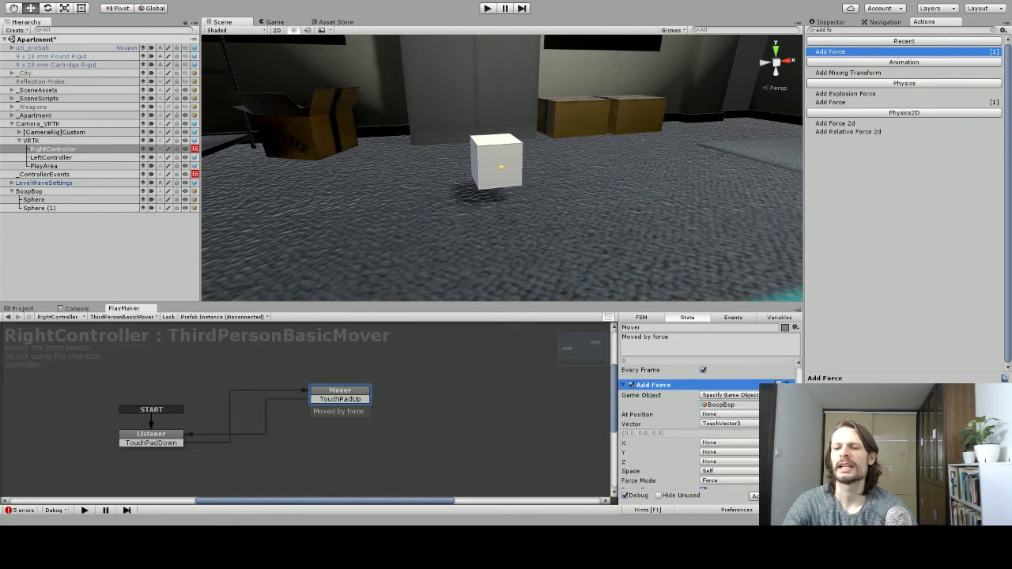
scroll(801, 379, "up", 1)
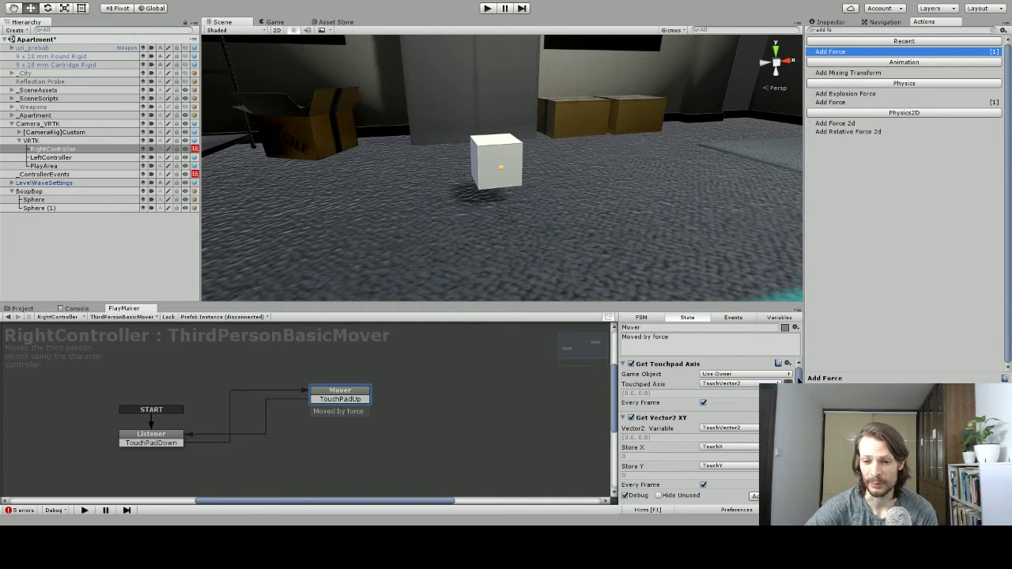
scroll(797, 379, "down", 5)
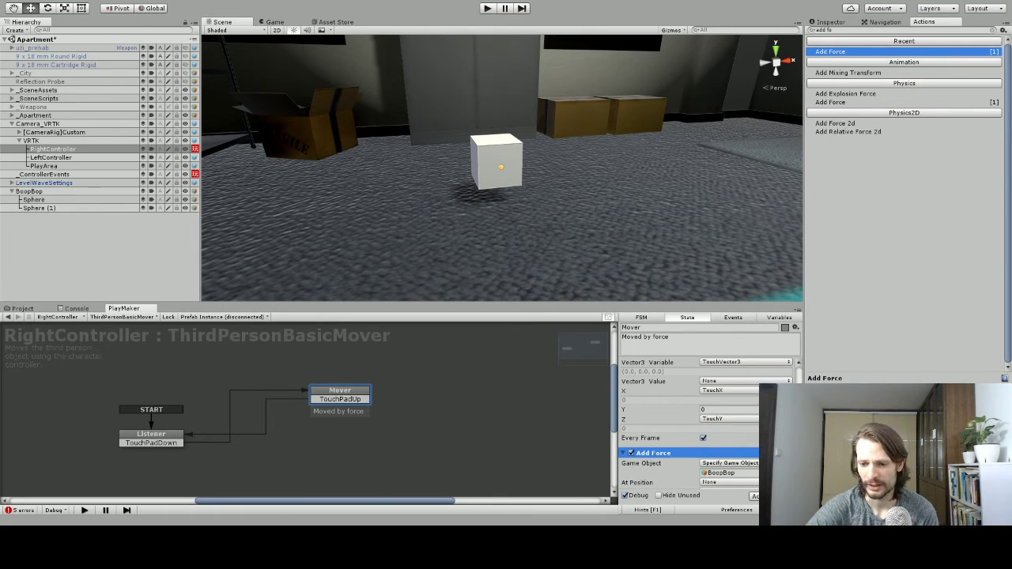
scroll(707, 423, "down", 6)
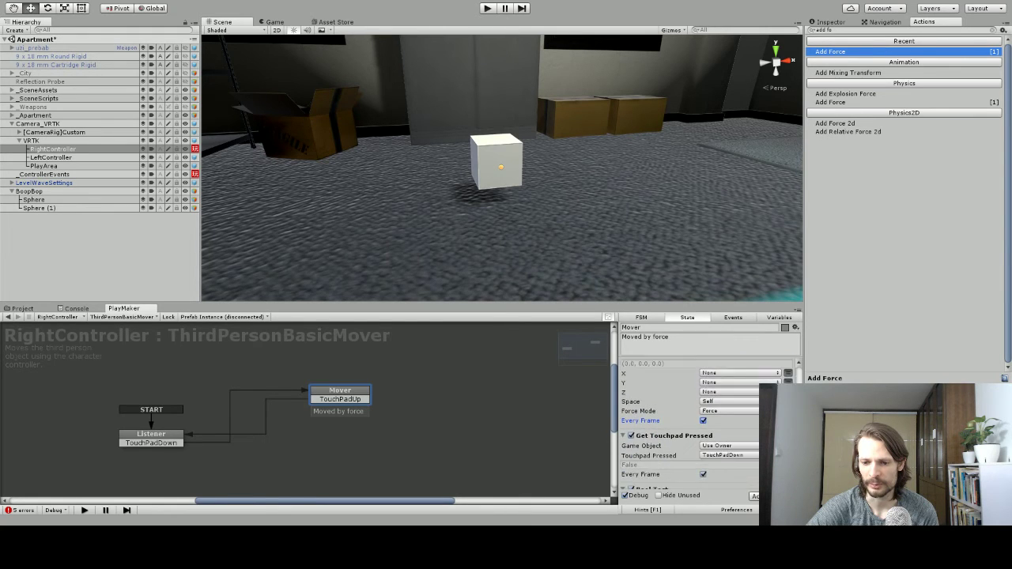
scroll(707, 423, "down", 4)
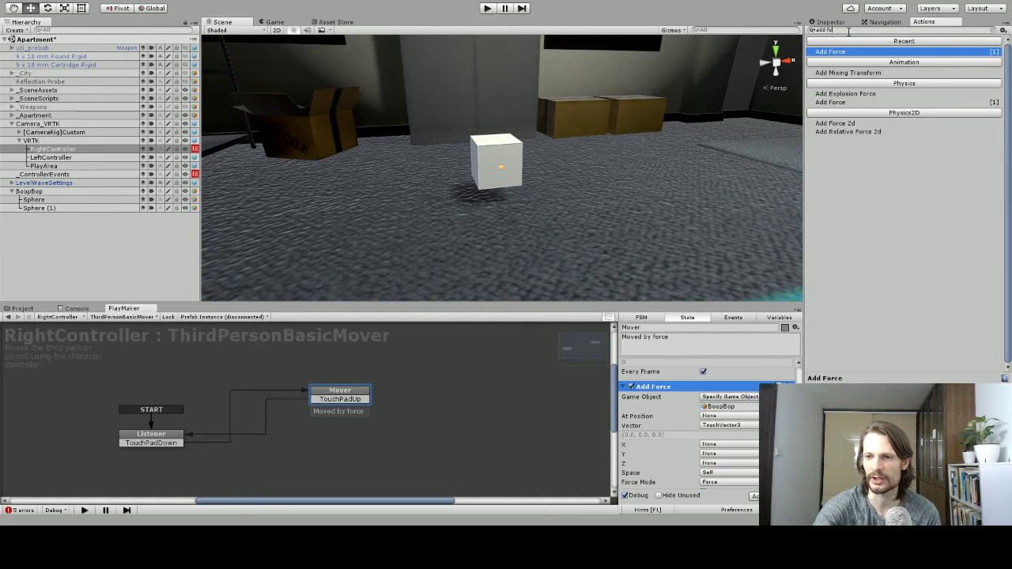
key("BackSpace")
key("BackSpace")
key("BackSpace")
key("BackSpace")
key("BackSpace")
key("BackSpace")
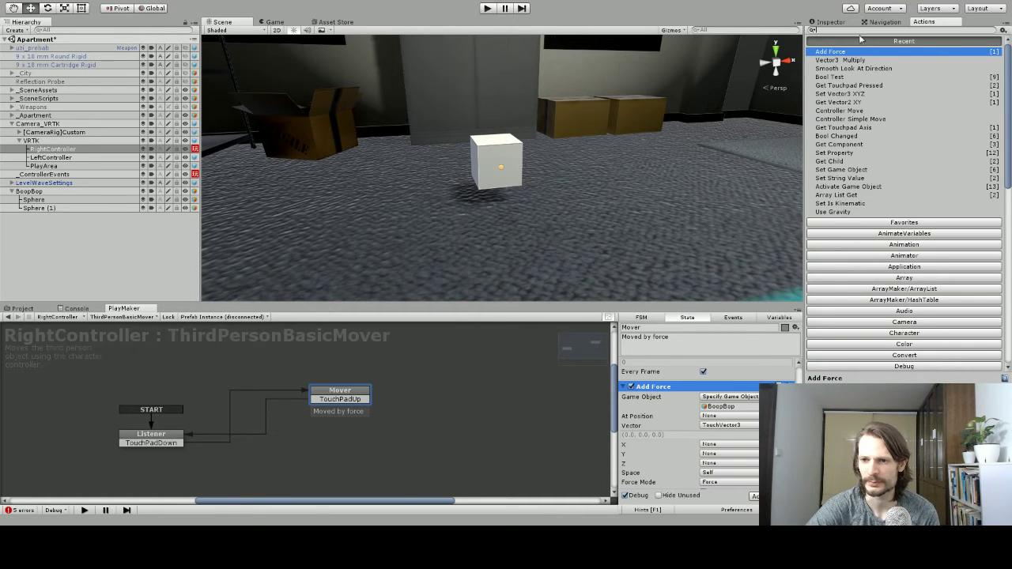
- Add a Vector3 Multiply action to the Mover state
left_click(824, 62)
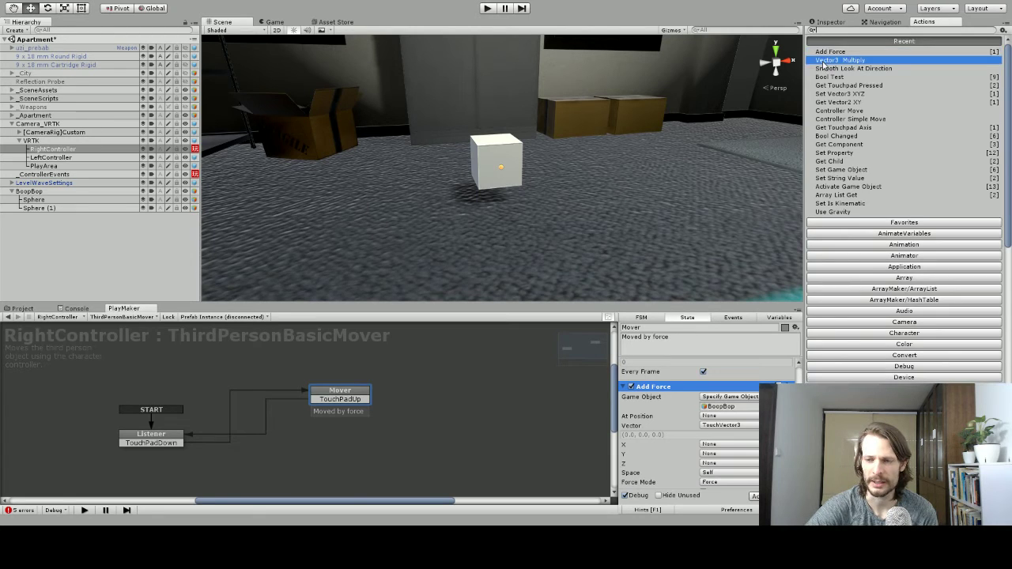
double_click(824, 63)
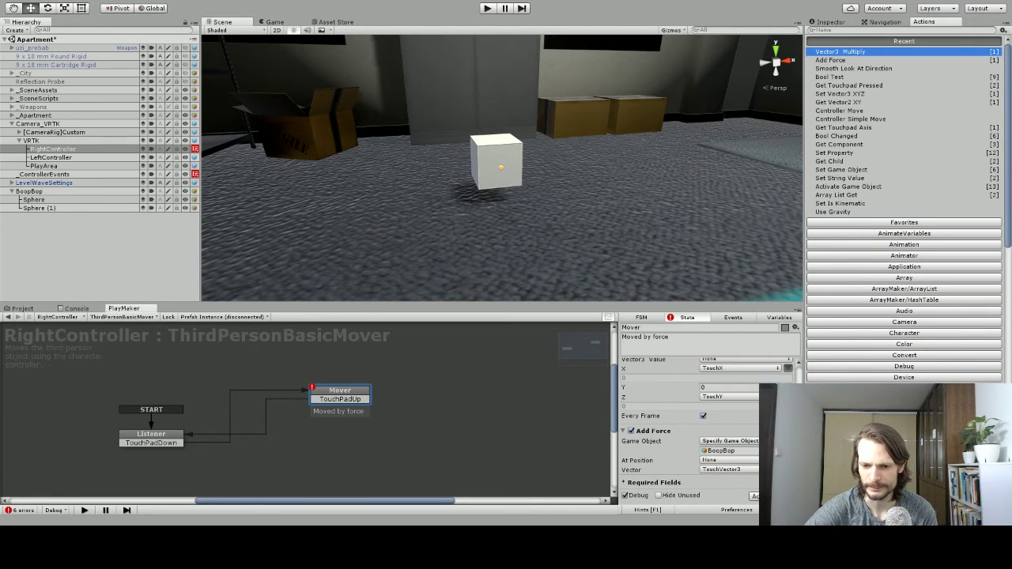
scroll(798, 379, "up", 5)
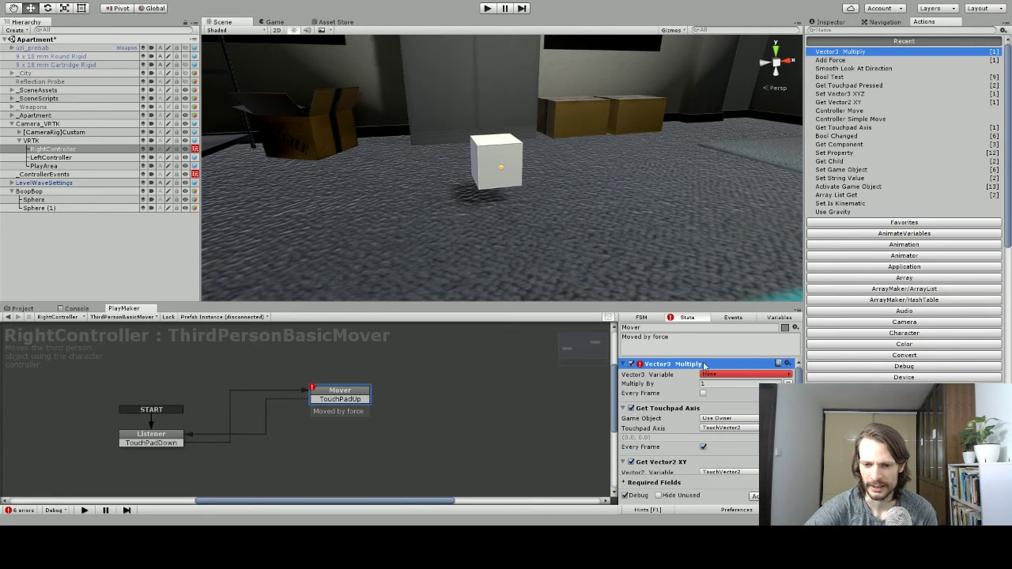
scroll(679, 372, "down", 2)
scroll(683, 478, "down", 8)
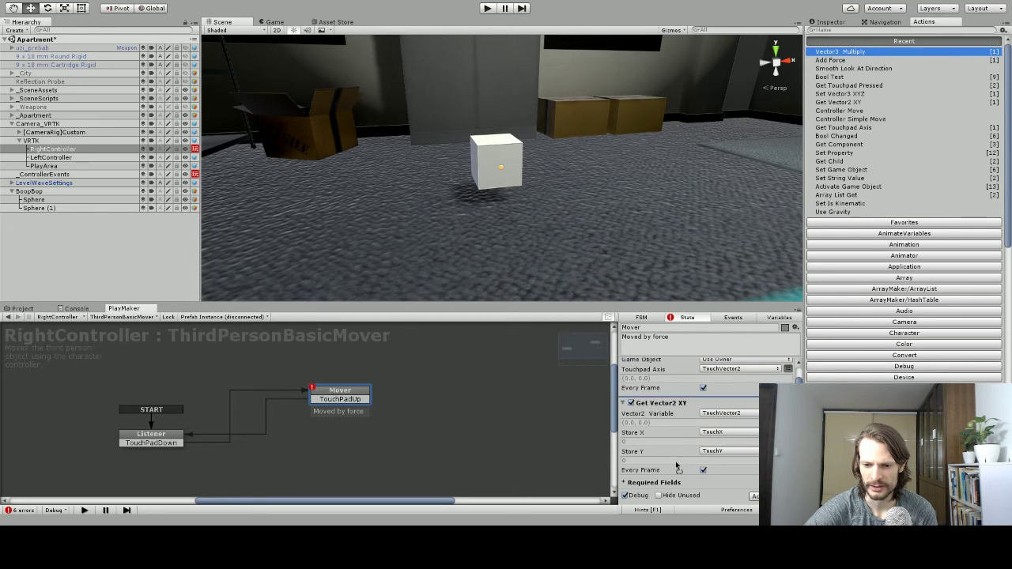
scroll(680, 478, "down", 5)
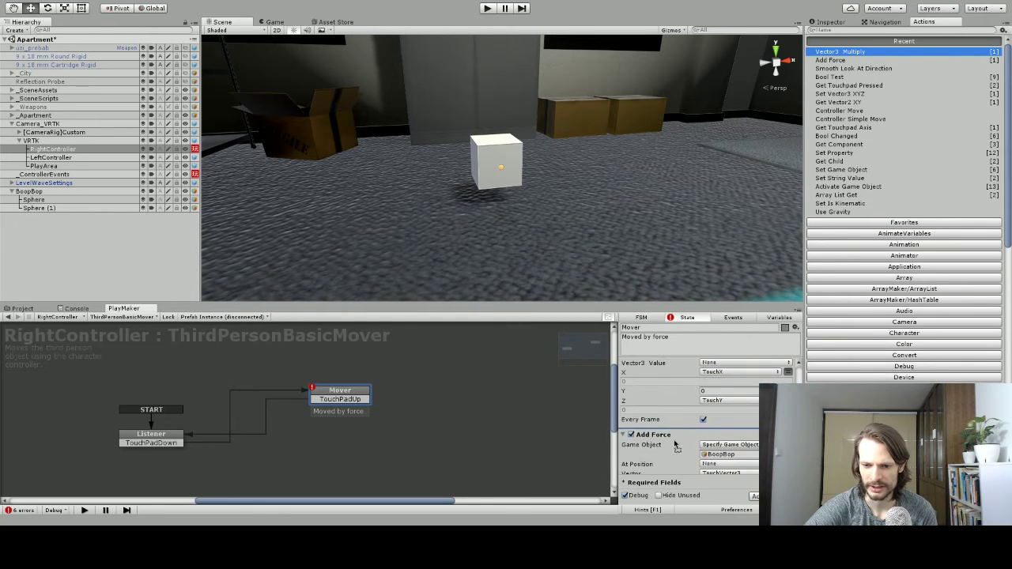
left_click(677, 431)
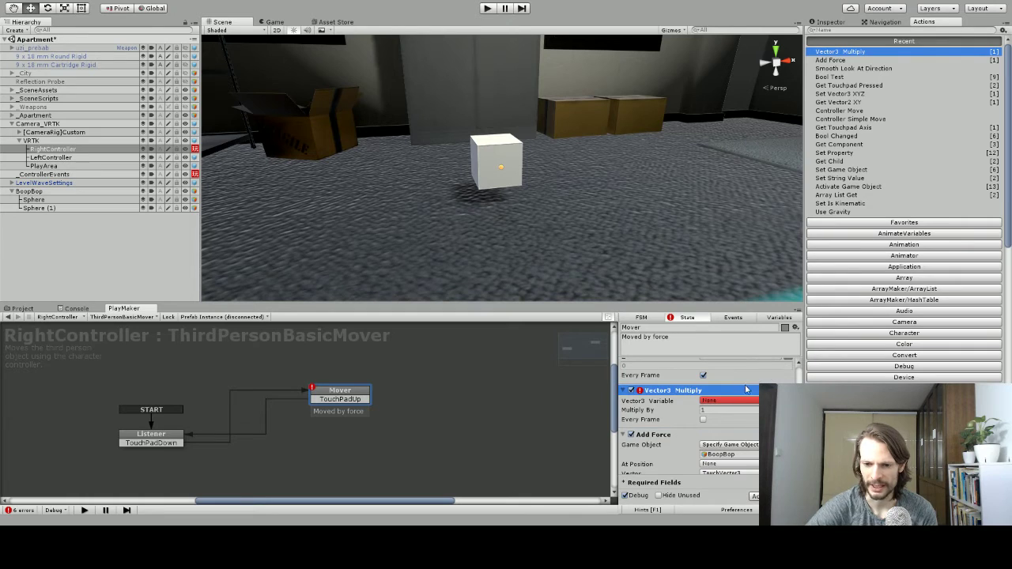
- Configure Vector3 Multiply: variable TouchVector3, Multiply By 5, Every Frame on
left_click(719, 401)
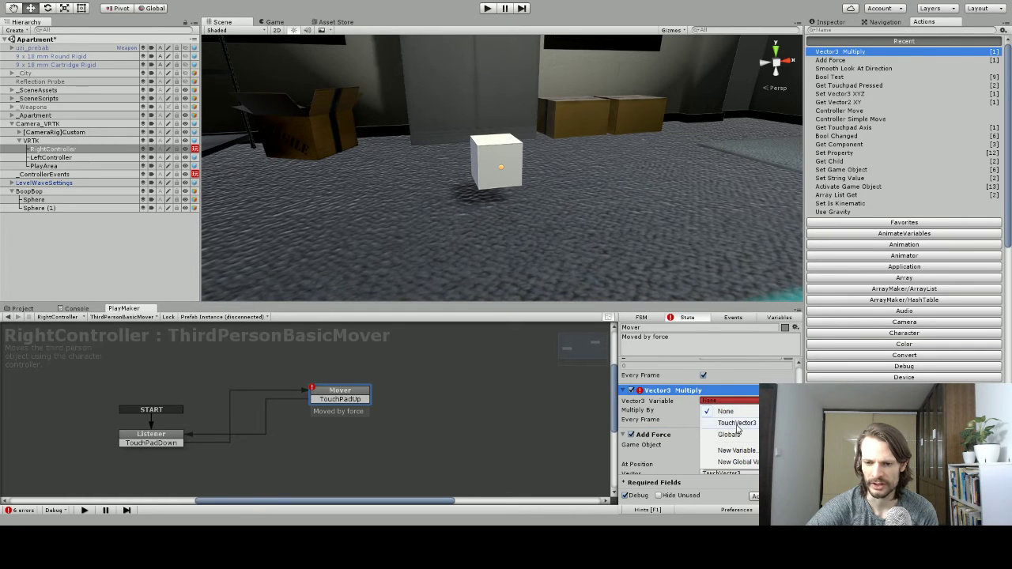
left_click(735, 425)
left_click(716, 420)
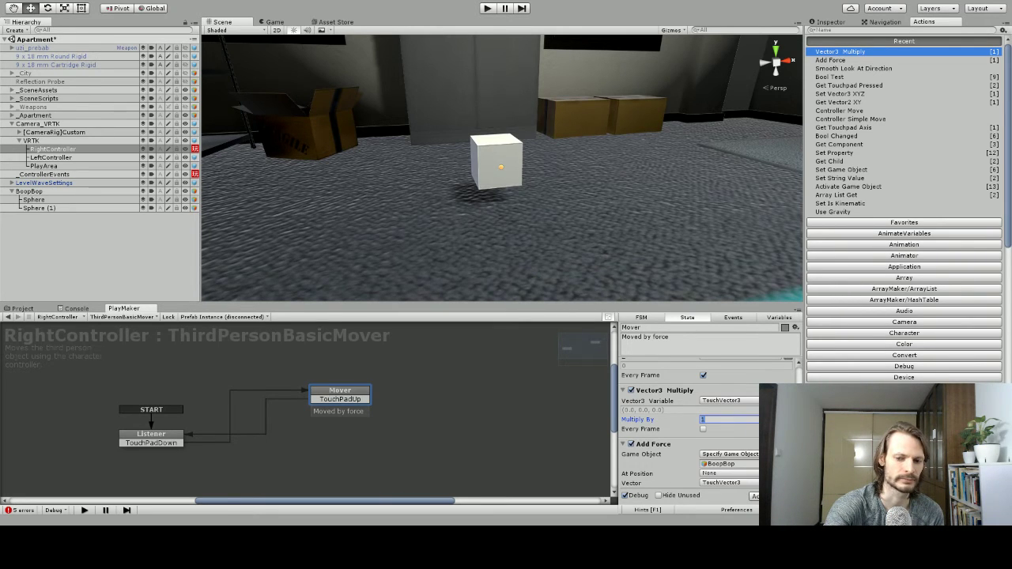
key("BackSpace")
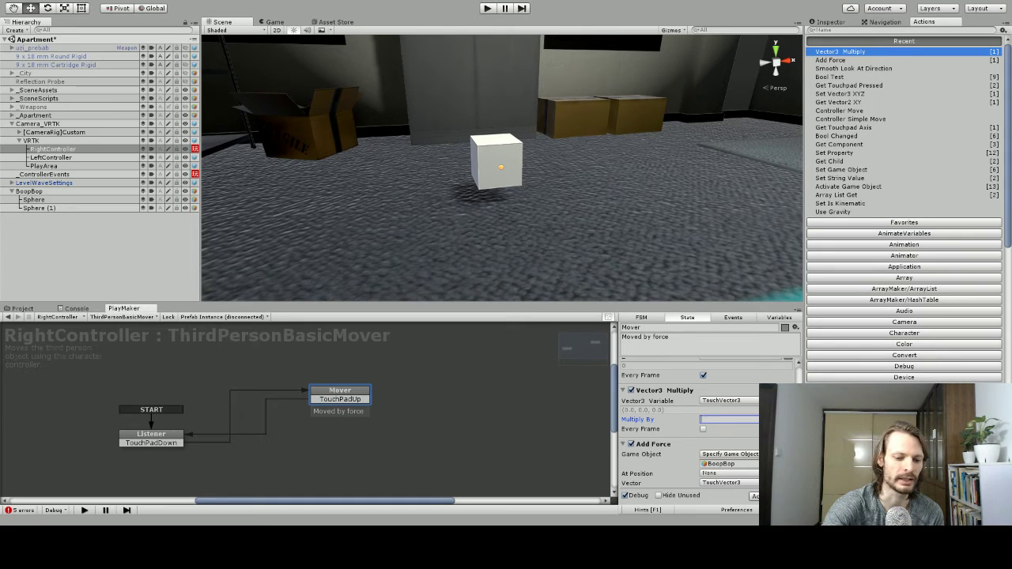
type("5")
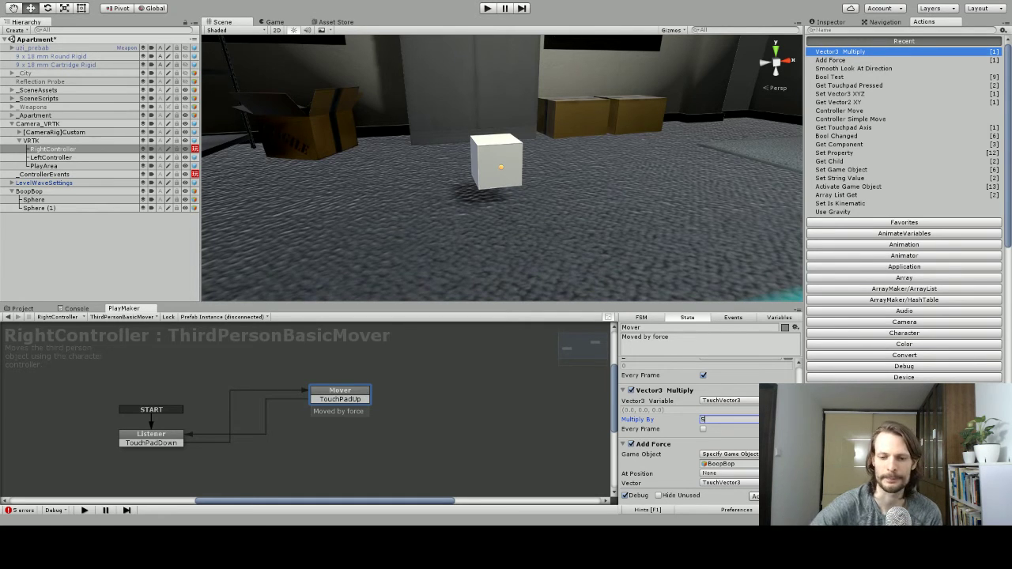
left_click(703, 430)
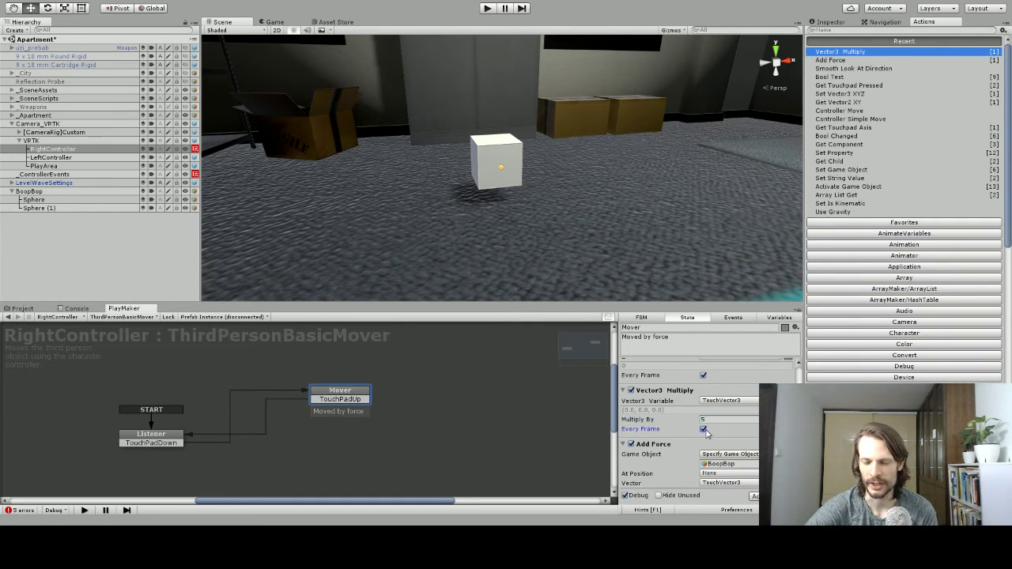
scroll(738, 436, "down", 2)
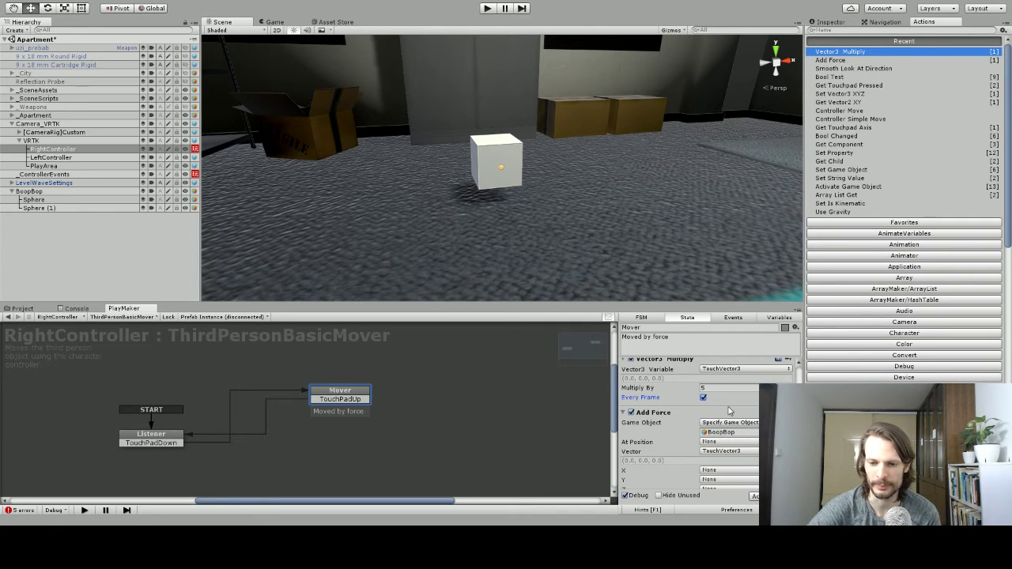
scroll(729, 409, "down", 6)
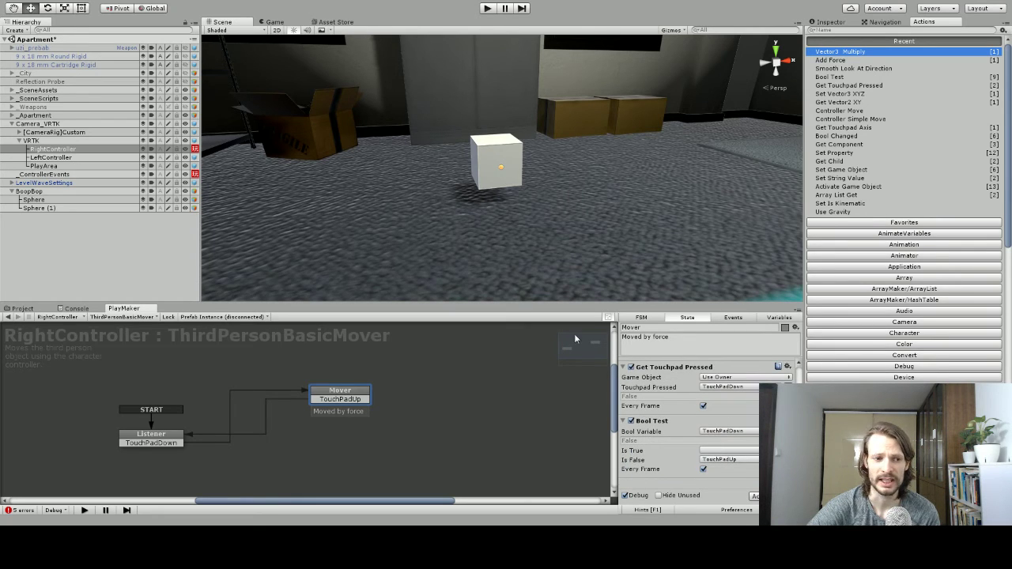
- Review BoopBop's Rigidbody in the Inspector, then enter Play mode
left_click(61, 192)
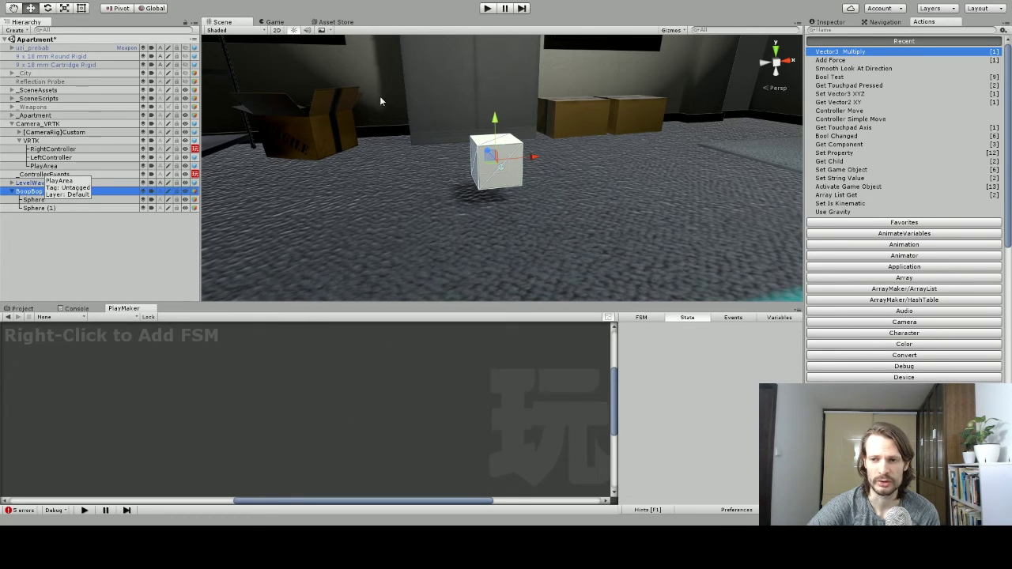
left_click(826, 22)
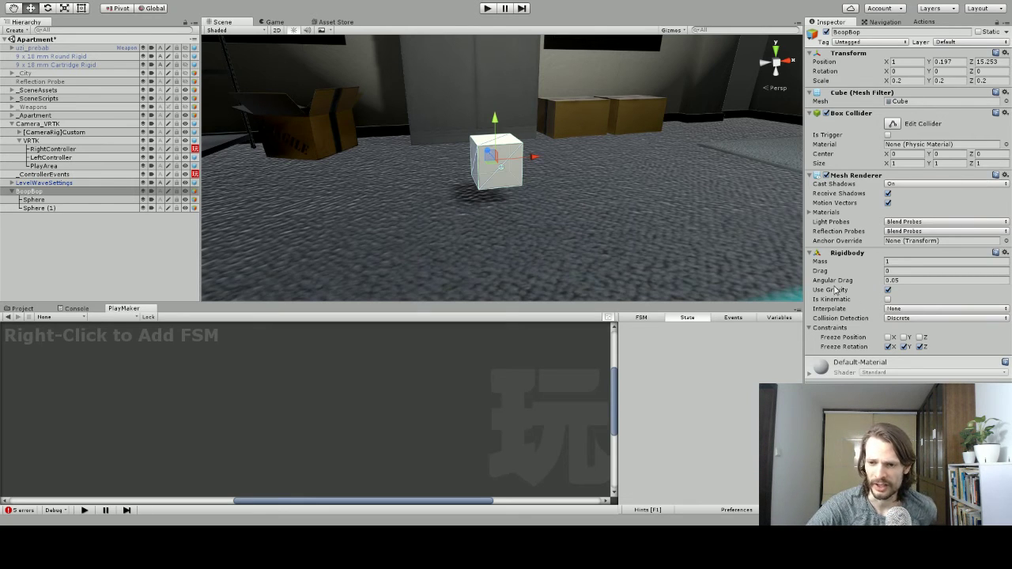
mouse_move(832, 248)
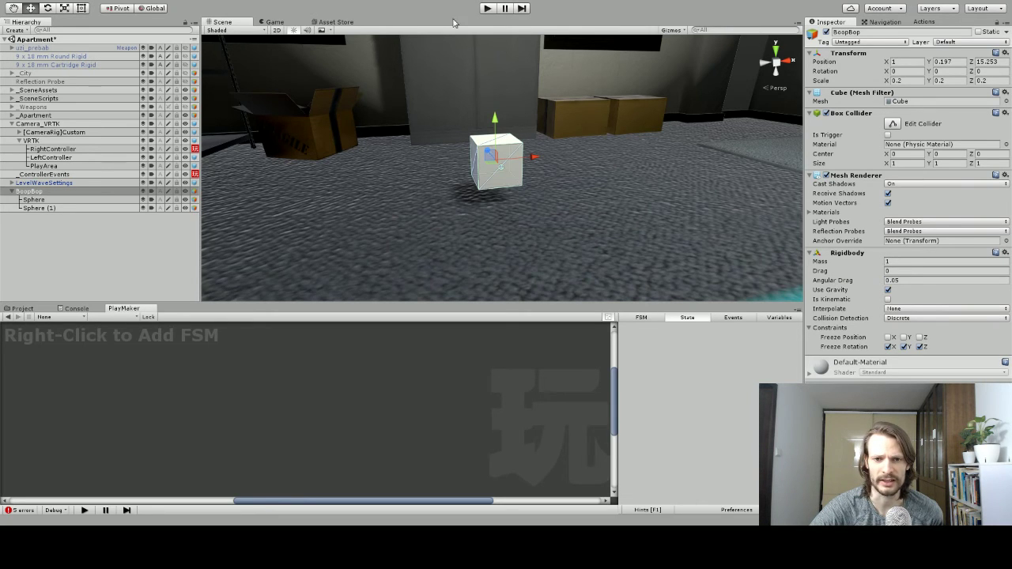
left_click(486, 8)
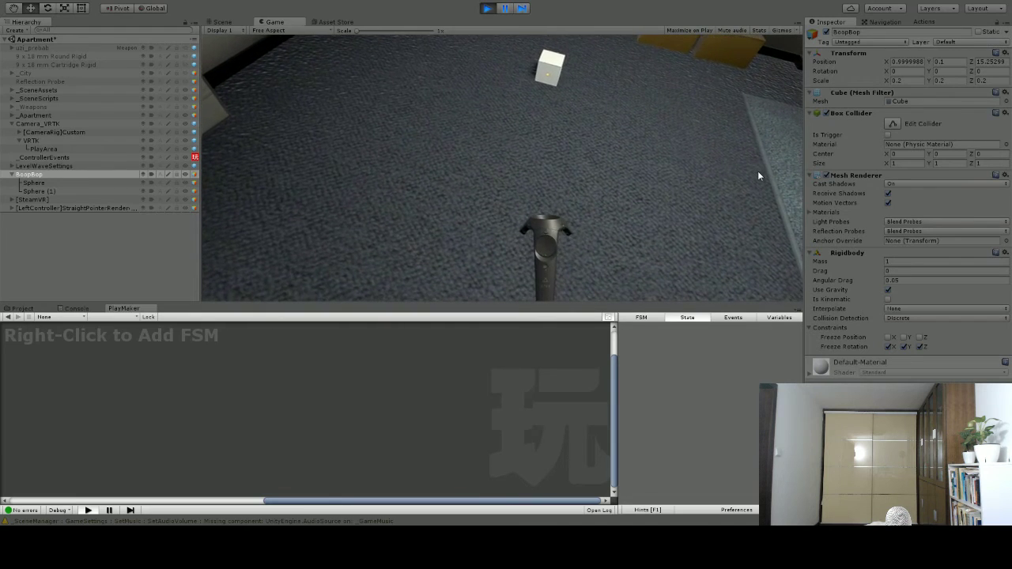
- Exit Play mode and reselect RightController to show its ThirdPersonBasicMover FSM
left_click(486, 8)
left_click(78, 149)
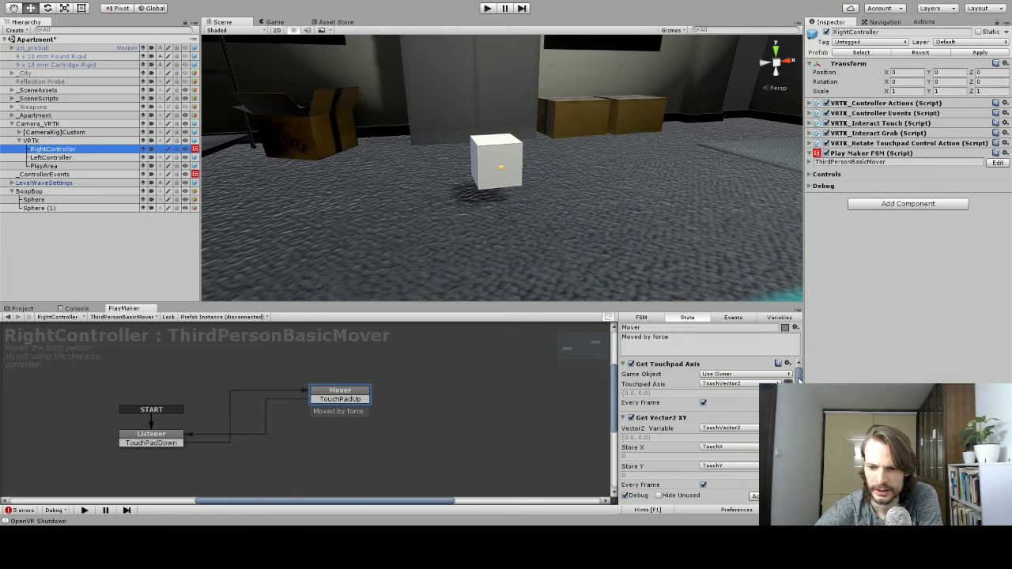
- Change Vector3 Multiply's Multiply By value to 30, then play the scene to test
scroll(708, 427, "down", 2)
scroll(708, 427, "down", 5)
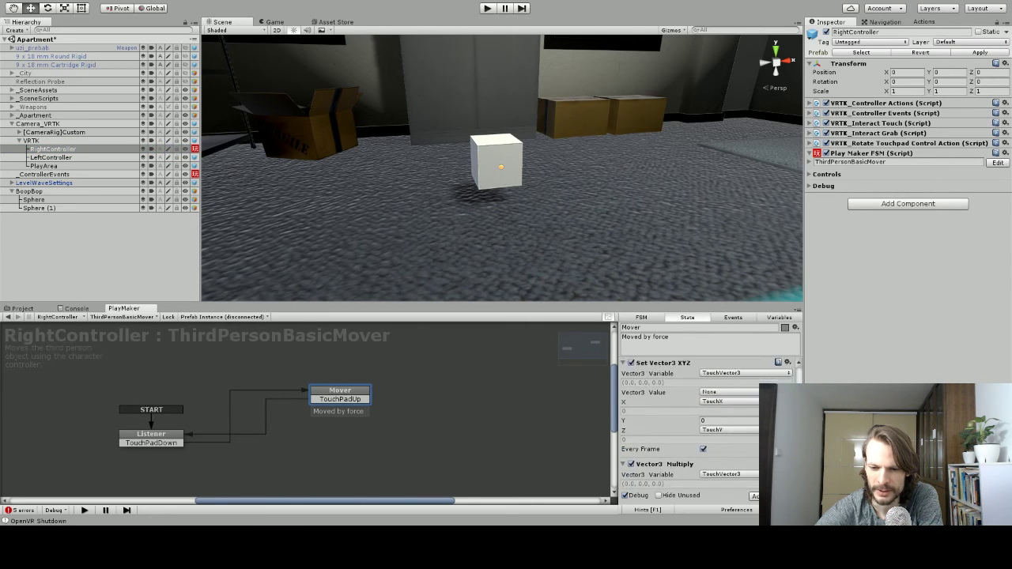
scroll(707, 423, "down", 5)
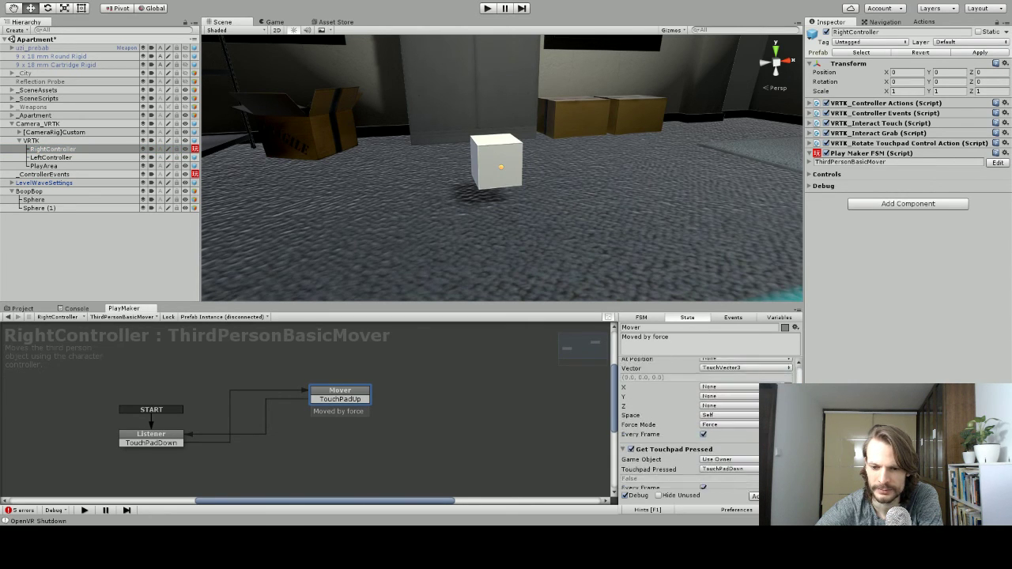
scroll(708, 423, "up", 4)
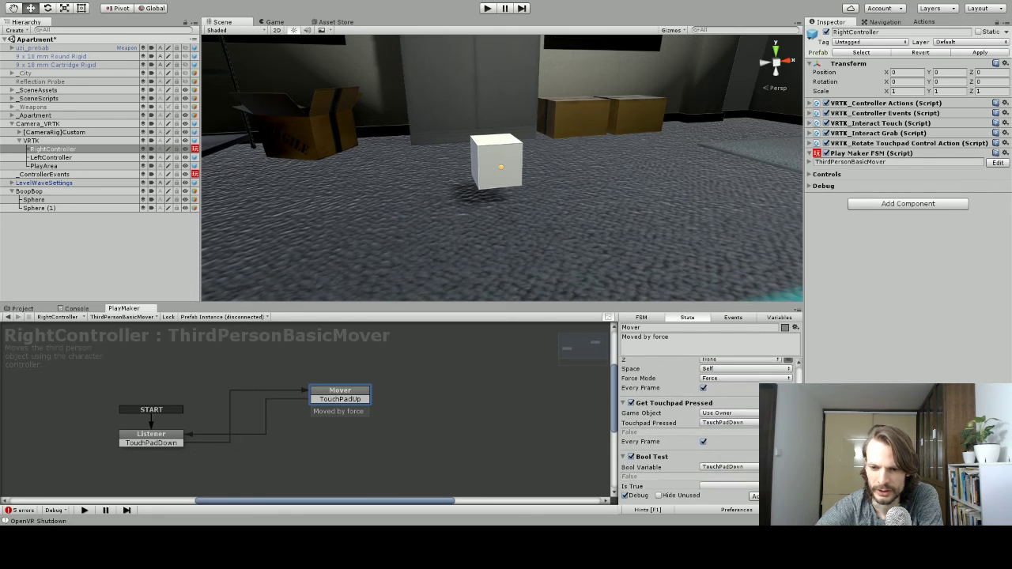
scroll(708, 424, "up", 2)
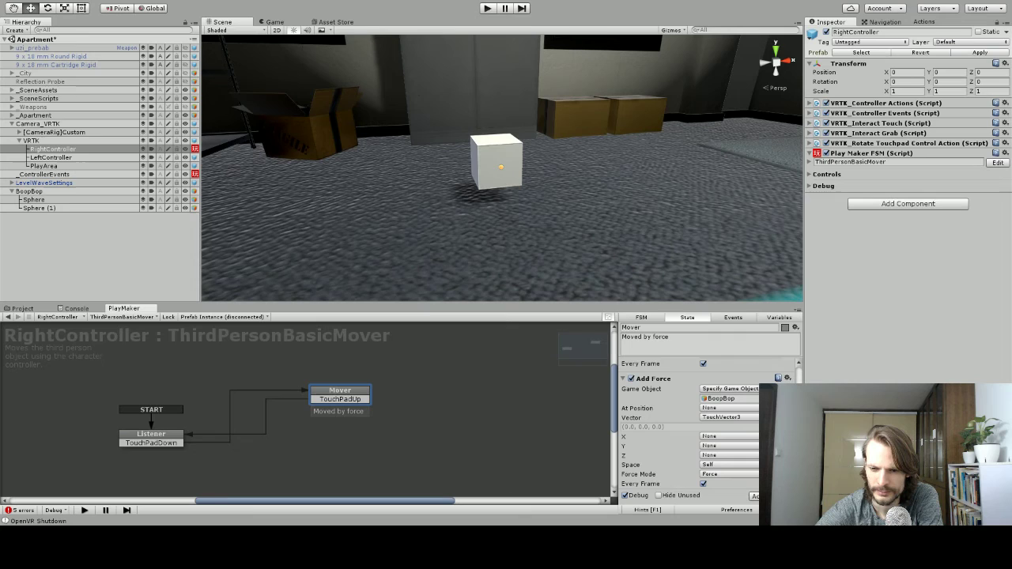
scroll(708, 423, "down", 1)
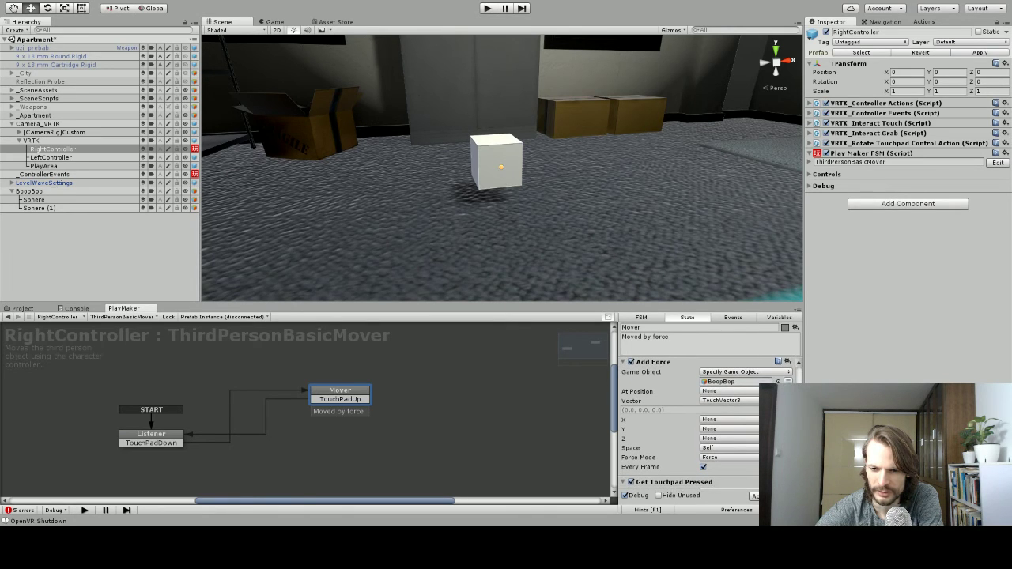
scroll(708, 423, "up", 4)
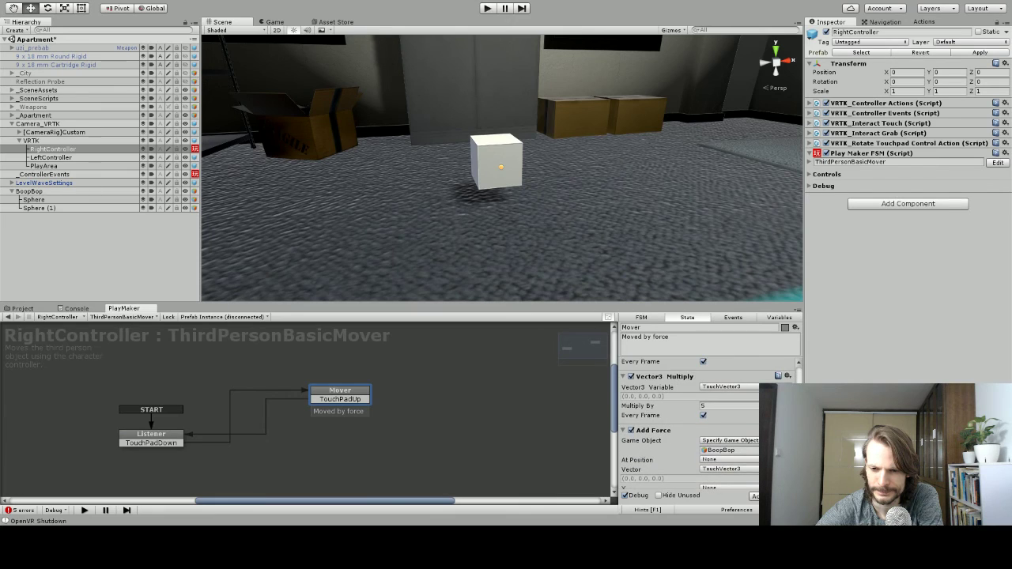
left_click(736, 412)
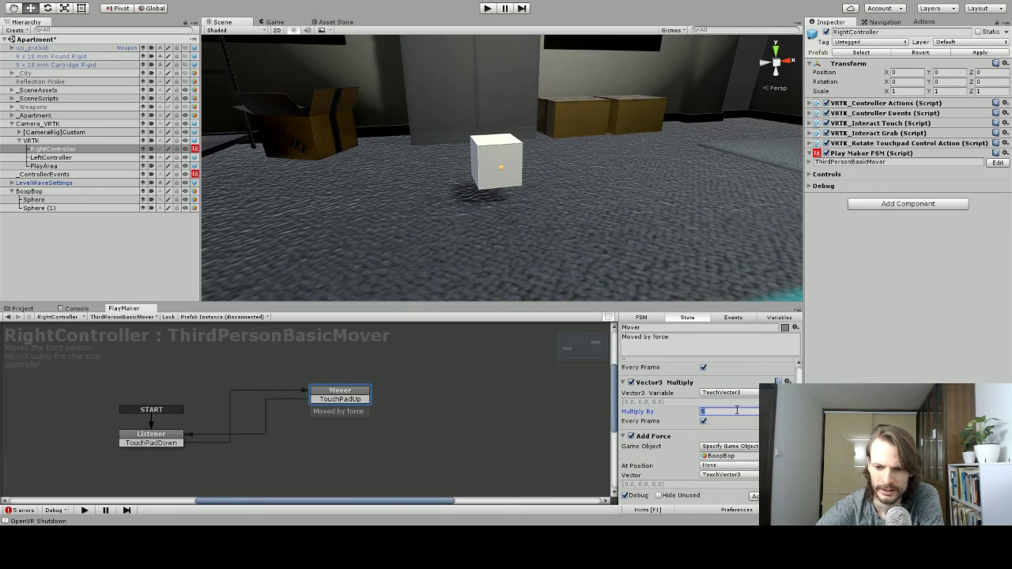
type("30")
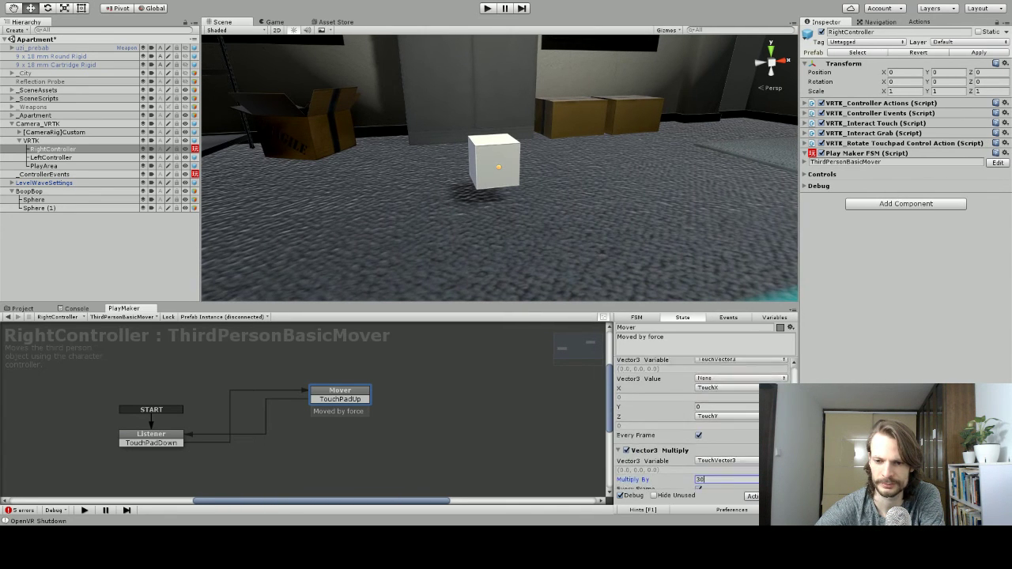
left_click(487, 9)
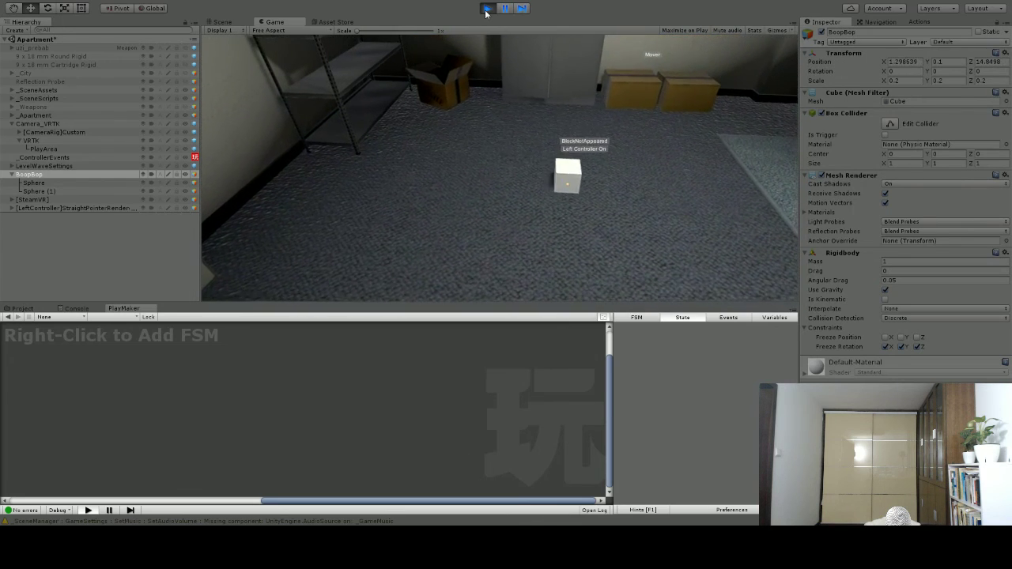
- Stop play mode and reselect RightController to show its ThirdPersonBasicMover FSM Mover state
left_click(487, 9)
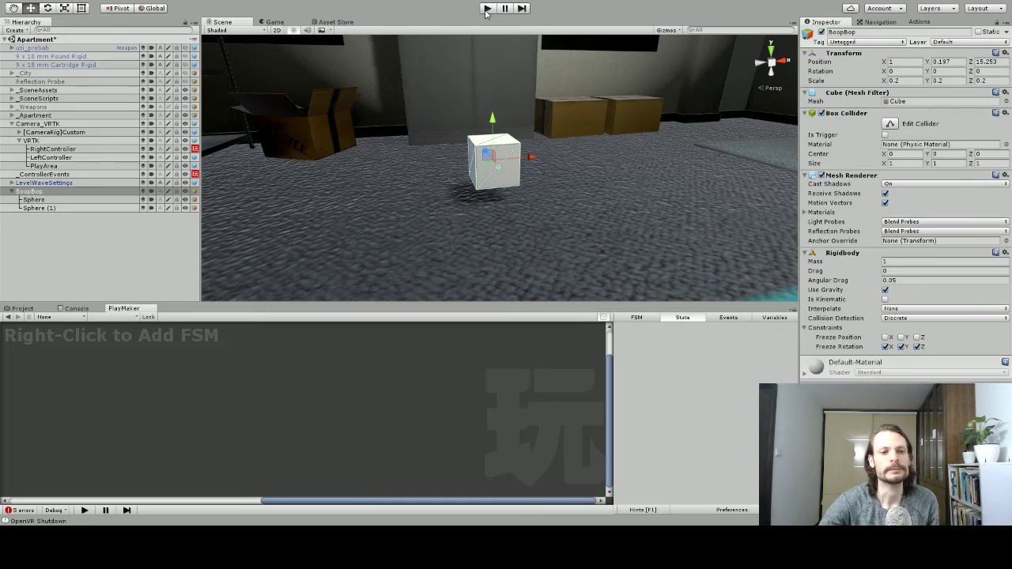
left_click(104, 150)
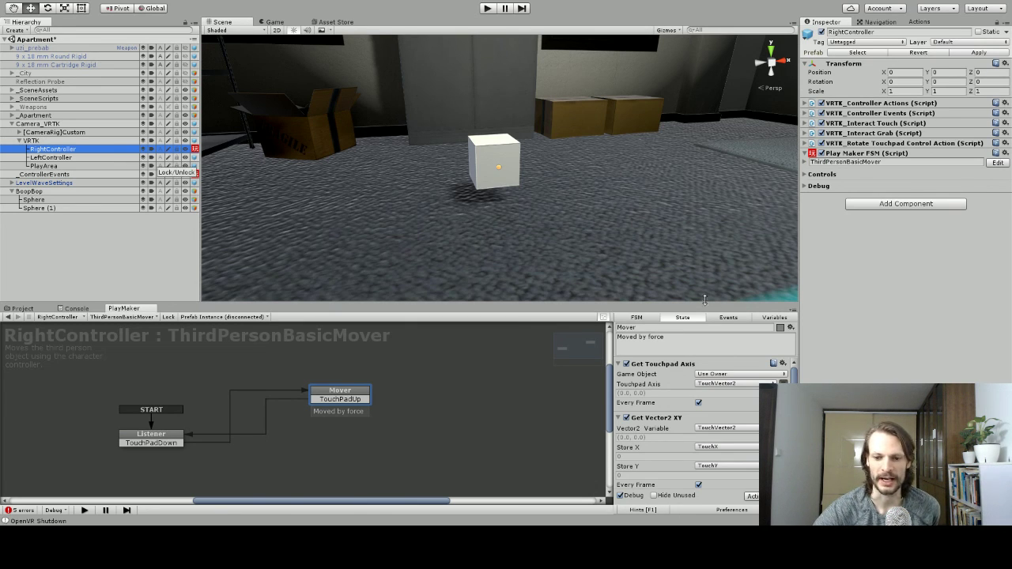
scroll(704, 428, "down", 10)
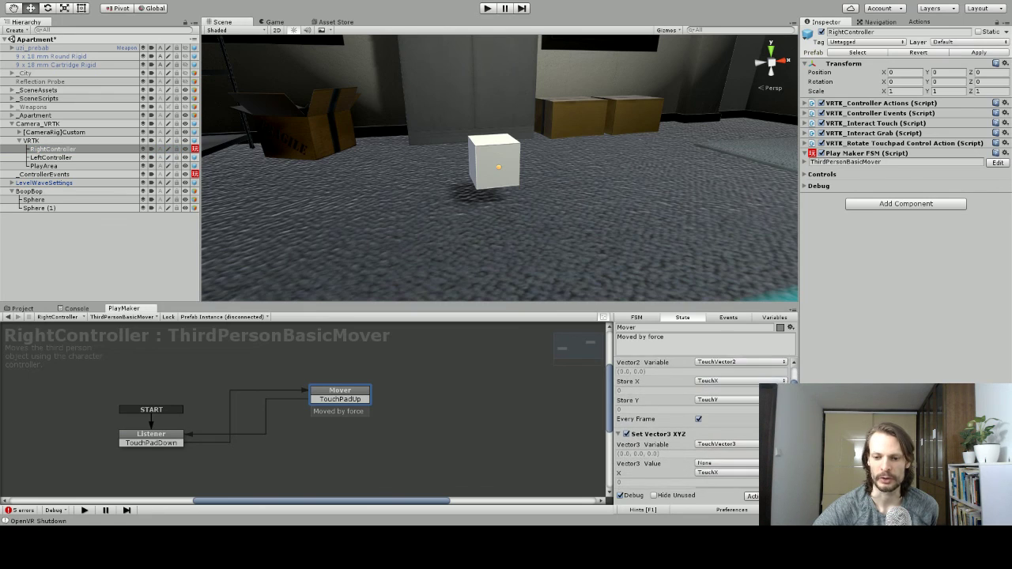
scroll(704, 427, "down", 5)
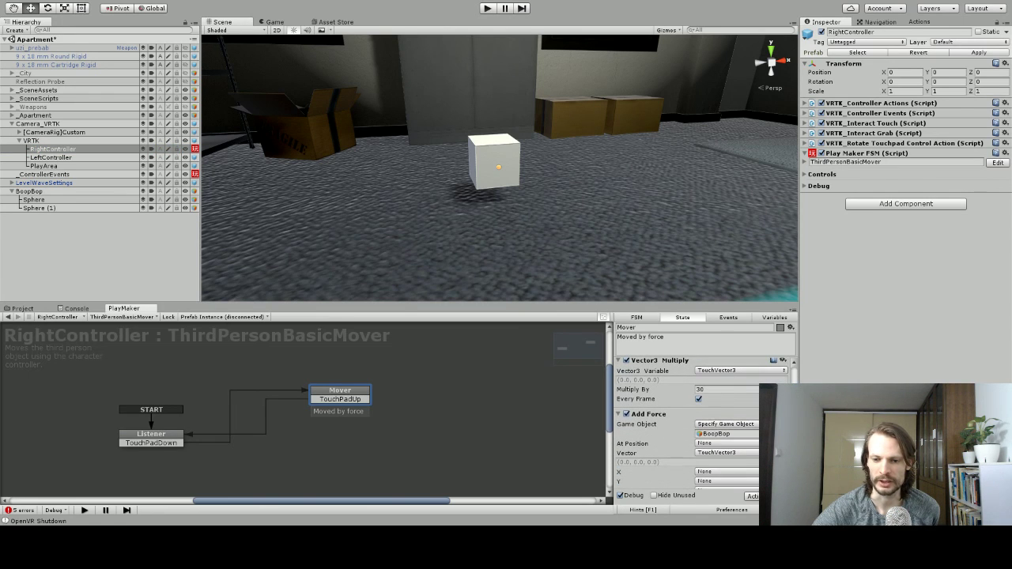